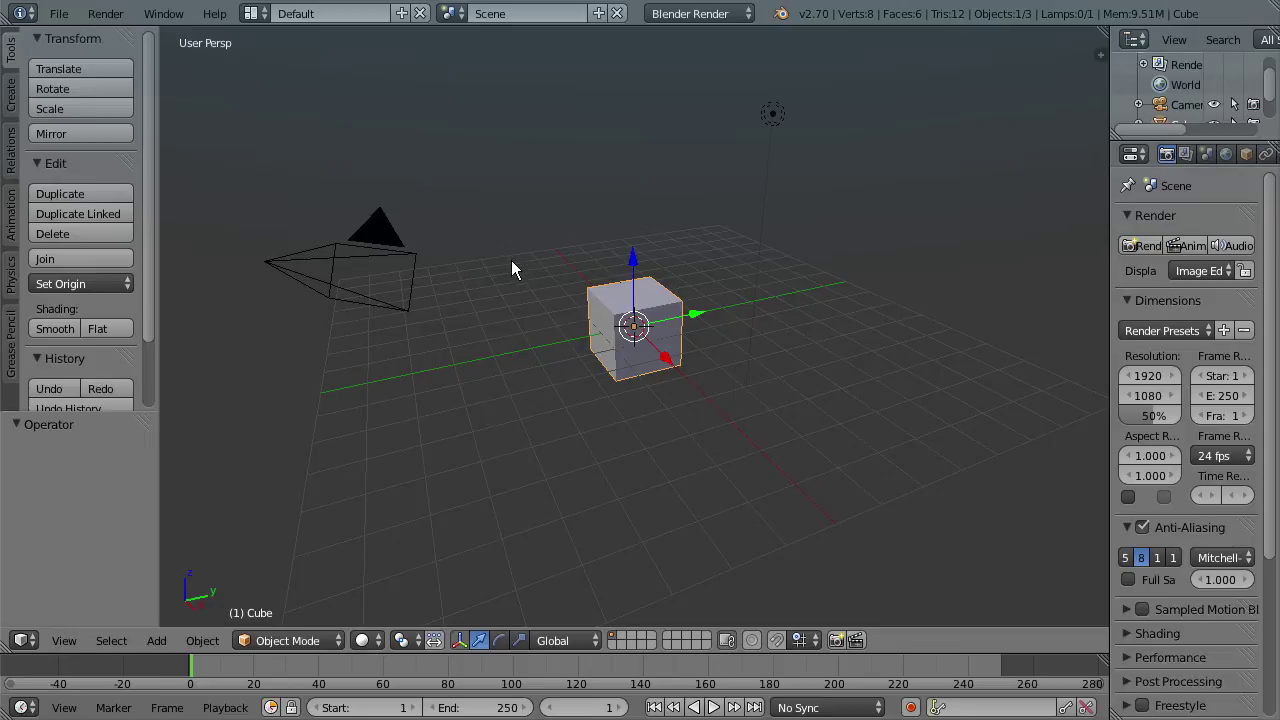
Orbit and zoom around the default cube, ending with the lamp back in view
middle_click_drag(733, 243, 646, 243)
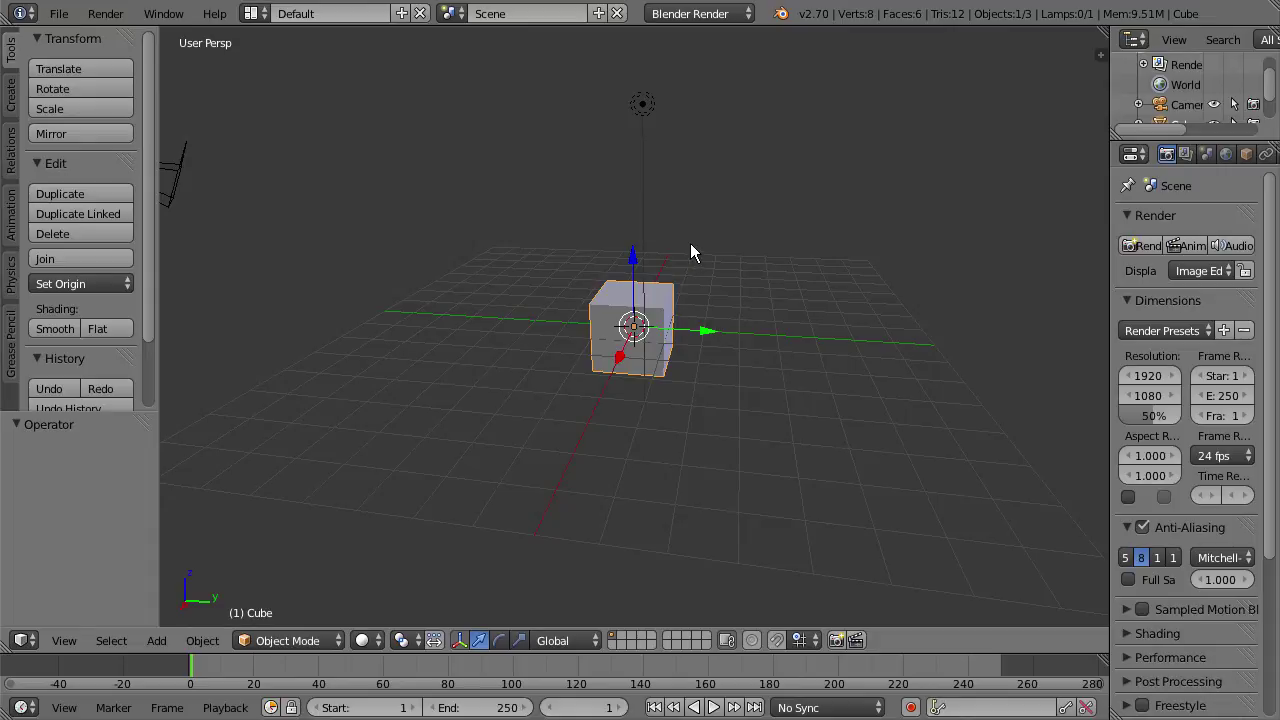
mouse_move(690, 234)
middle_mouse_down()
mouse_move(709, 314)
mouse_move(698, 238)
middle_mouse_up()
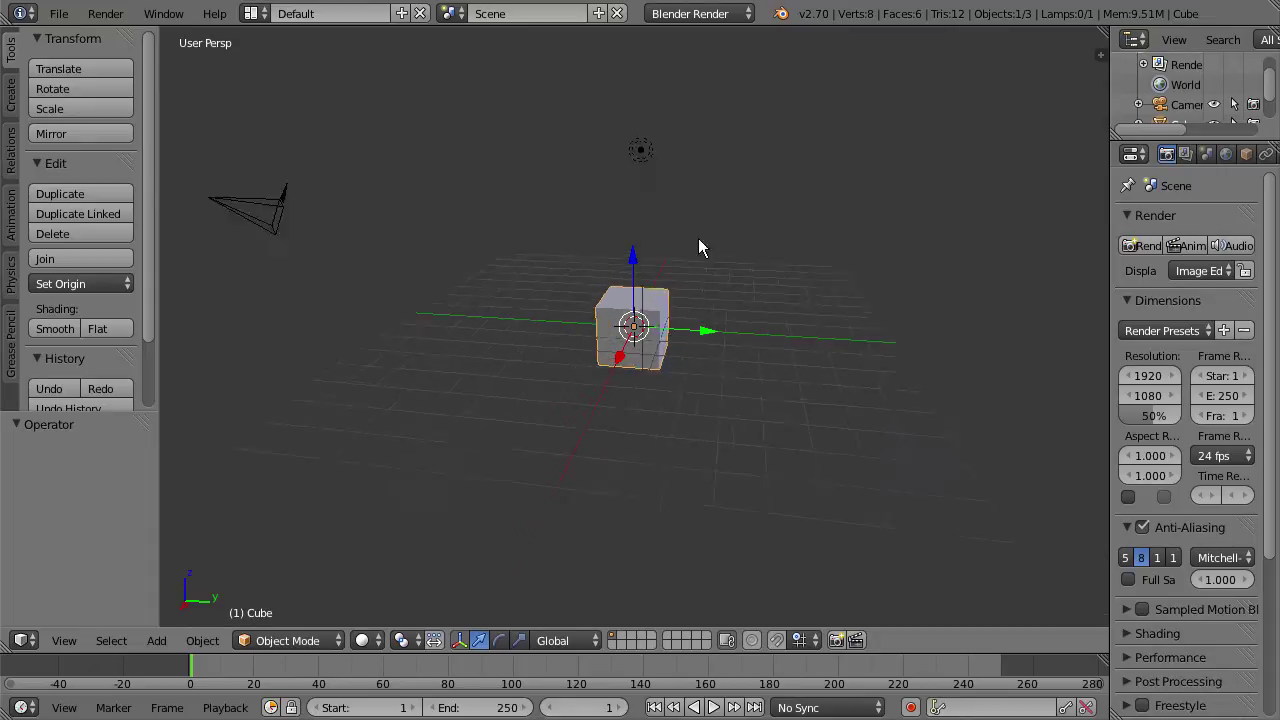
scroll(661, 180, "up", 4)
scroll(661, 180, "down", 5)
scroll(695, 233, "up", 1)
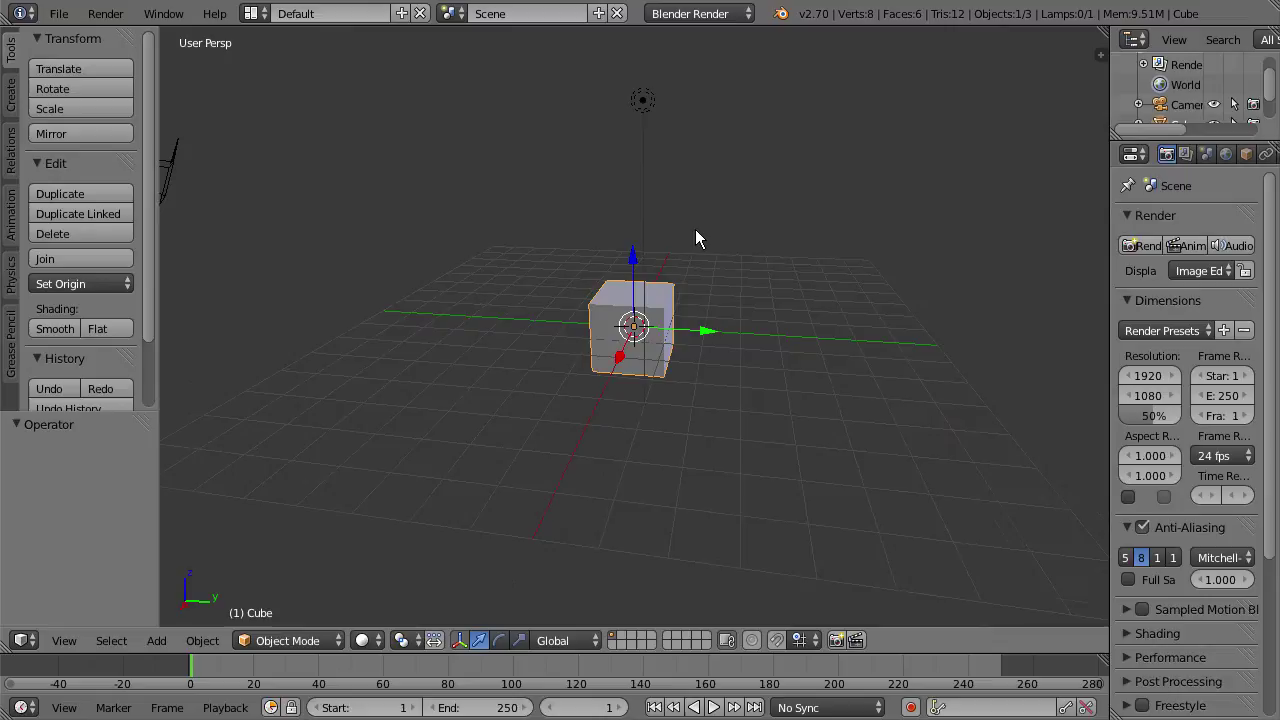
mouse_move(696, 236)
middle_mouse_down()
mouse_move(706, 274)
mouse_move(680, 237)
middle_mouse_up()
scroll(665, 203, "up", 2)
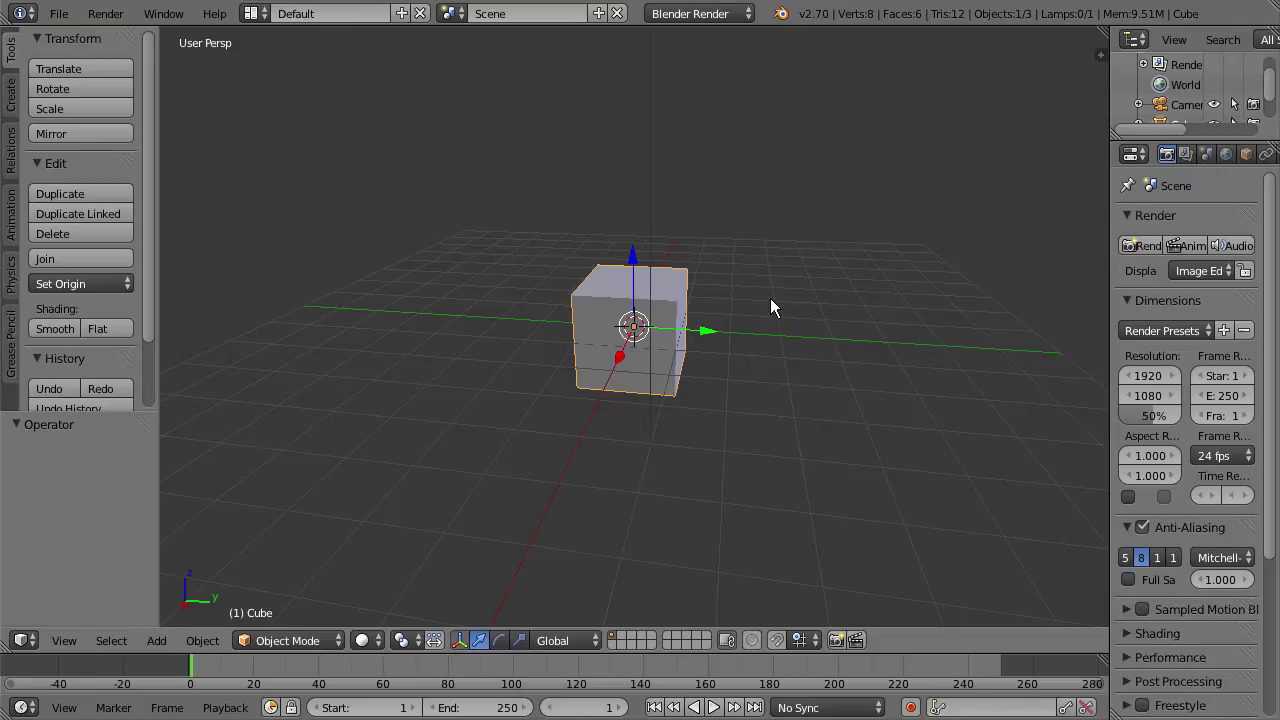
middle_click_drag(745, 290, 754, 389)
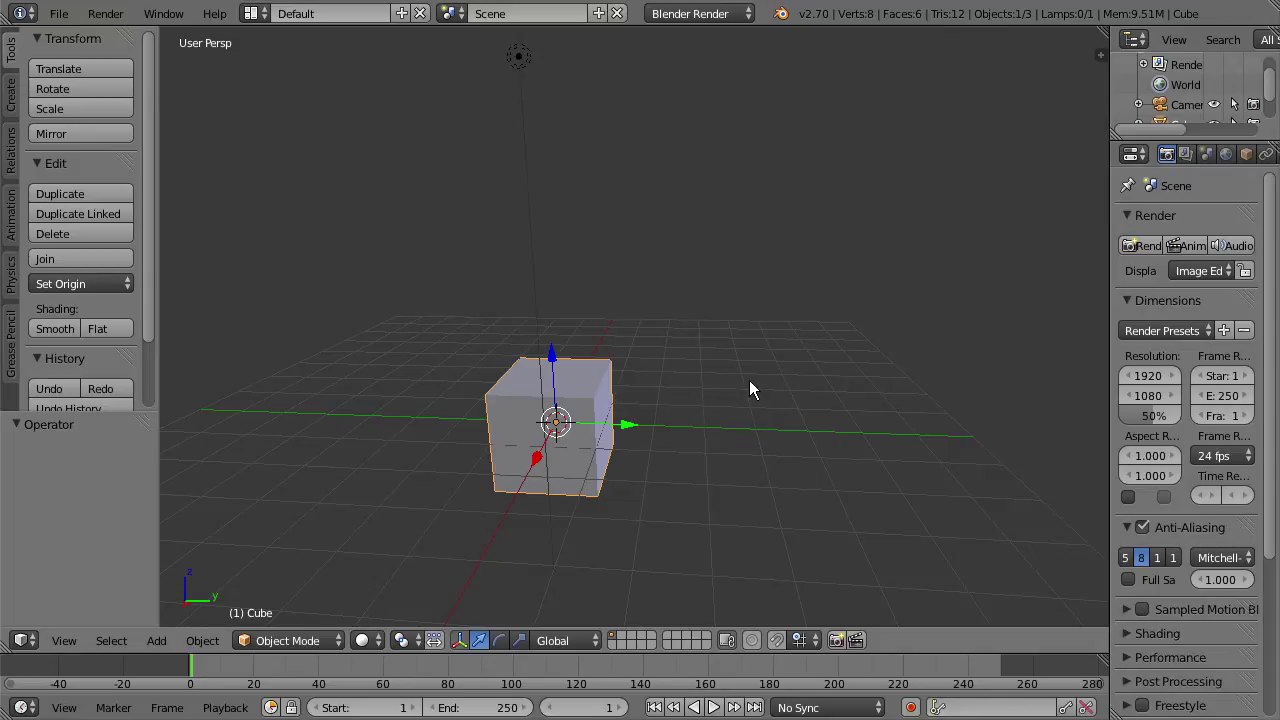
Pan the view left-right and up-down, then orbit back around the cube
scroll(750, 382, "up", 2, "ctrl")
scroll(750, 382, "down", 3, "ctrl")
scroll(750, 382, "up", 3, "ctrl")
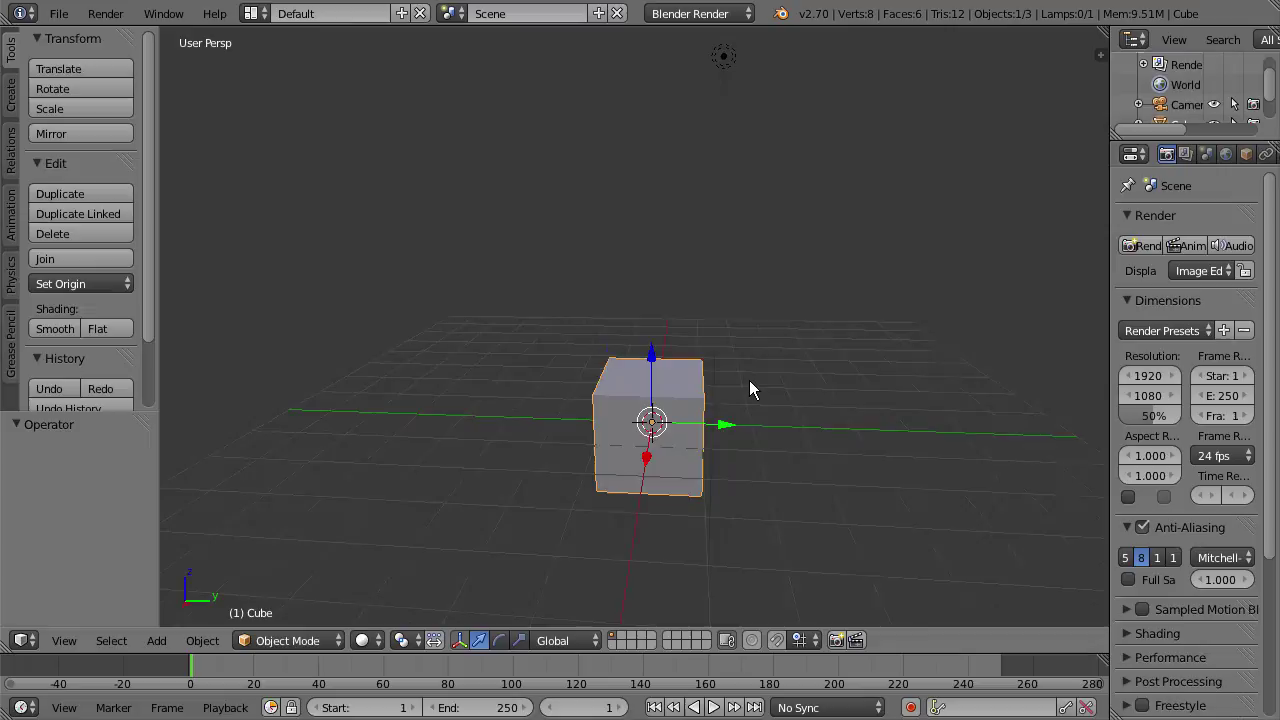
scroll(751, 390, "down", 3, "ctrl")
scroll(751, 390, "up", 3, "ctrl")
scroll(751, 390, "down", 2, "ctrl")
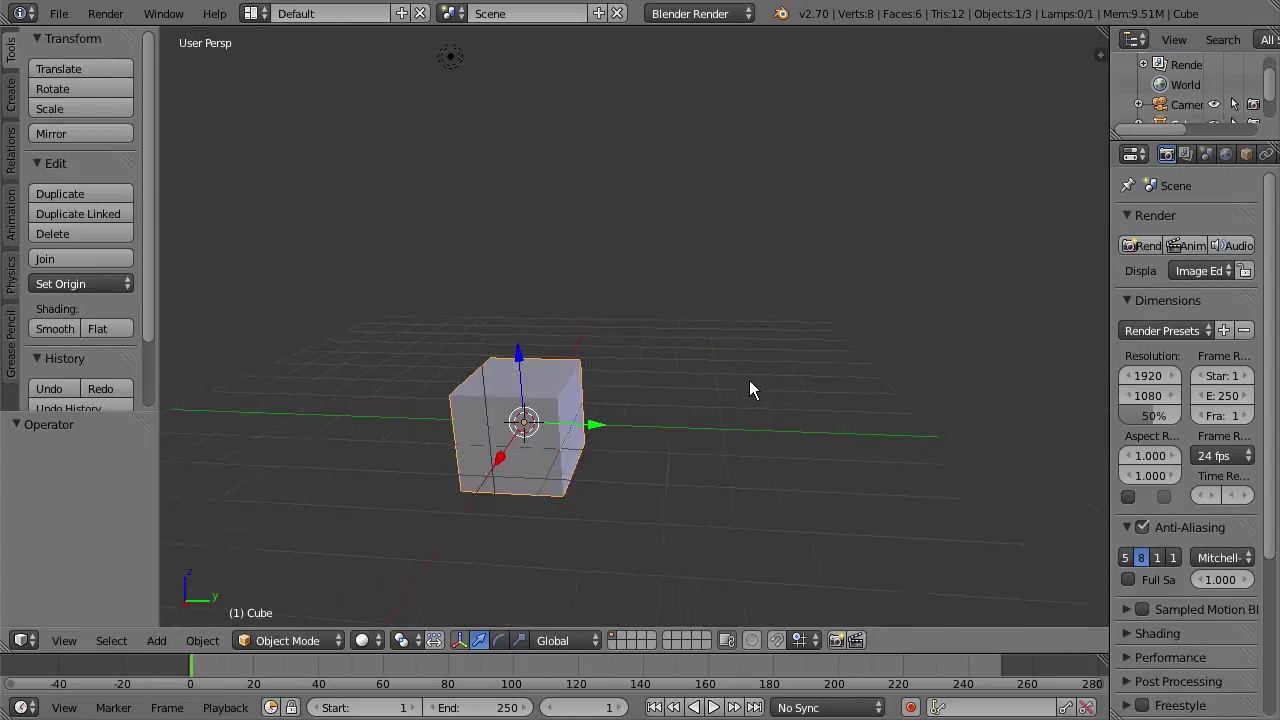
scroll(751, 390, "up", 3, "ctrl")
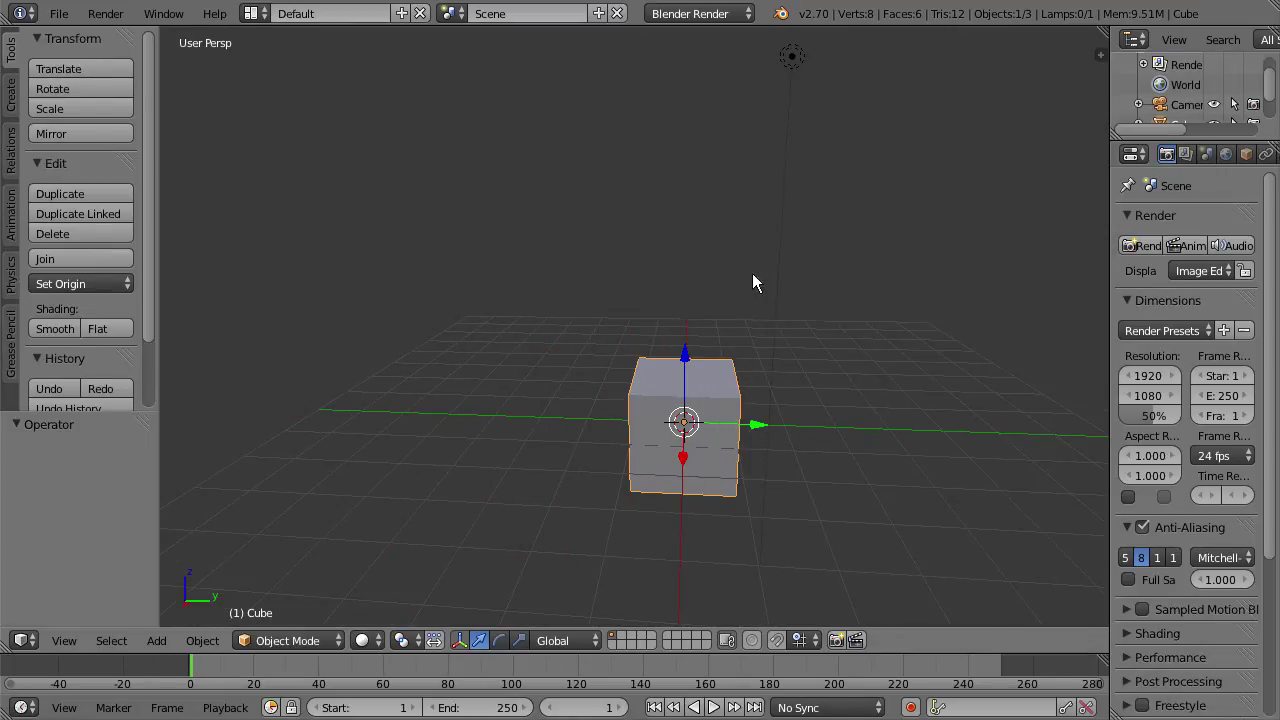
scroll(815, 372, "up", 2, "shift")
scroll(815, 372, "down", 5, "shift")
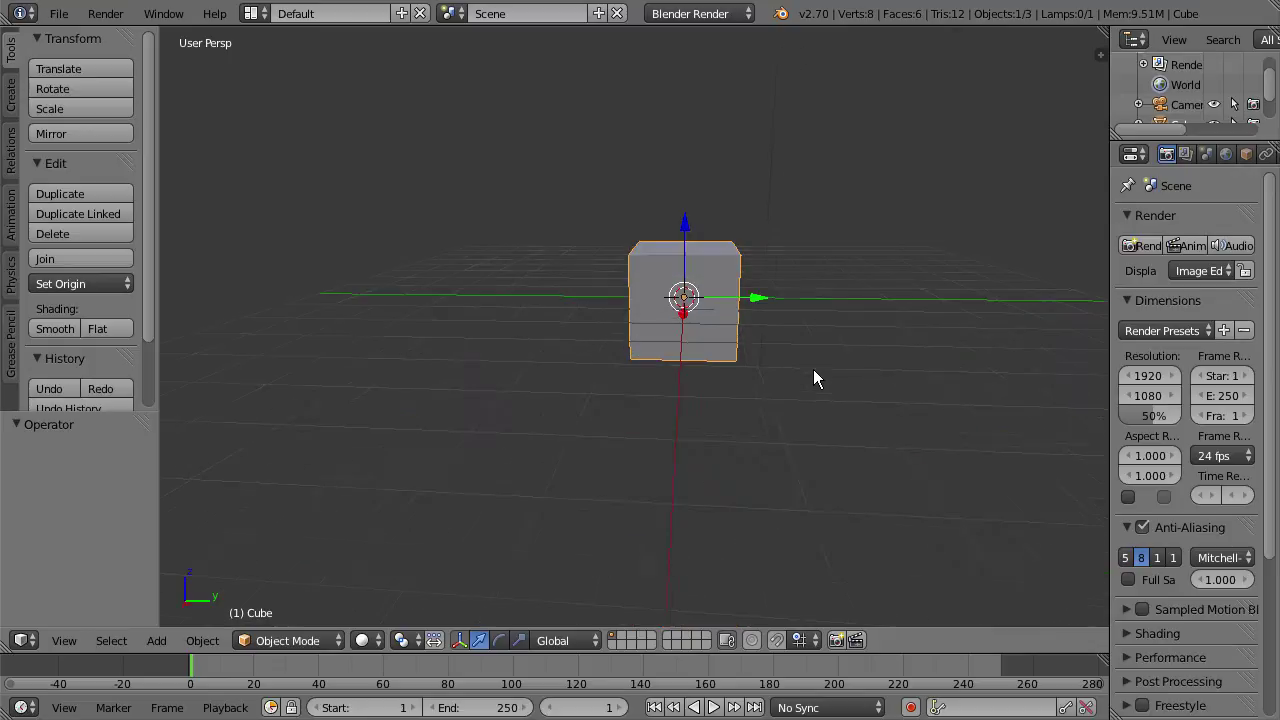
scroll(815, 372, "up", 2, "shift")
scroll(813, 369, "up", 4, "shift")
scroll(813, 369, "down", 3, "shift")
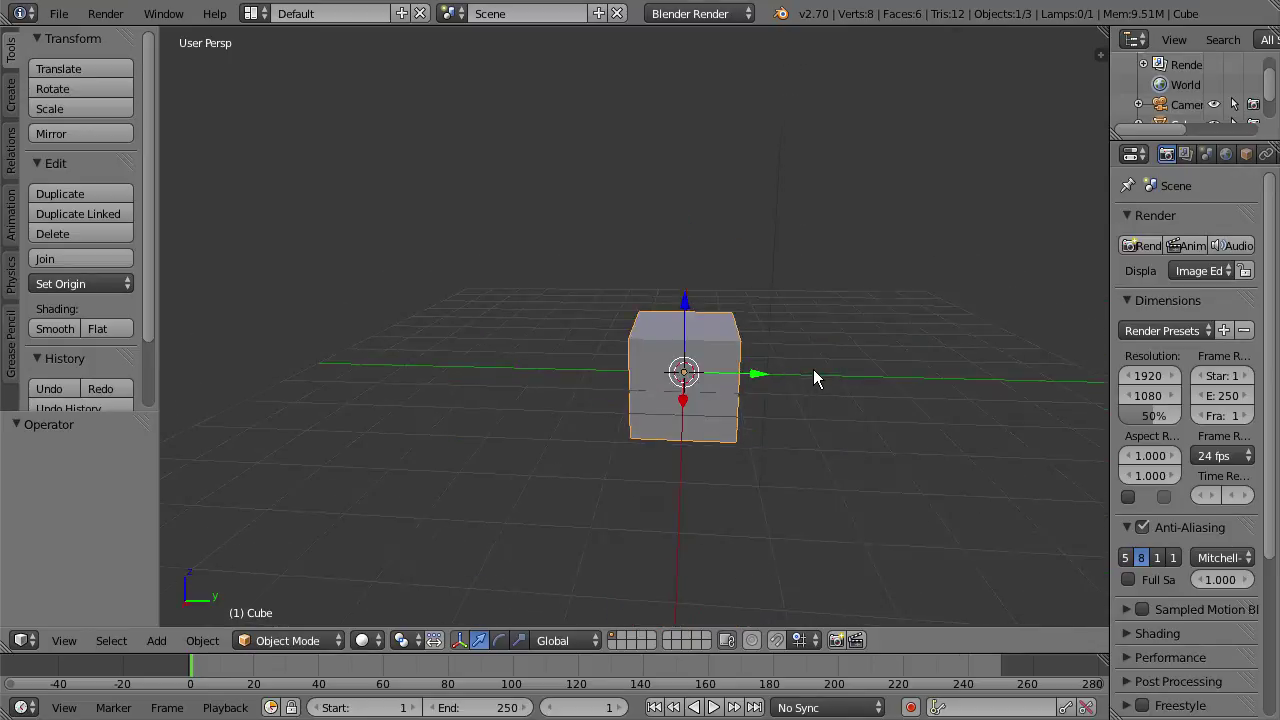
middle_click_drag(852, 365, 789, 352)
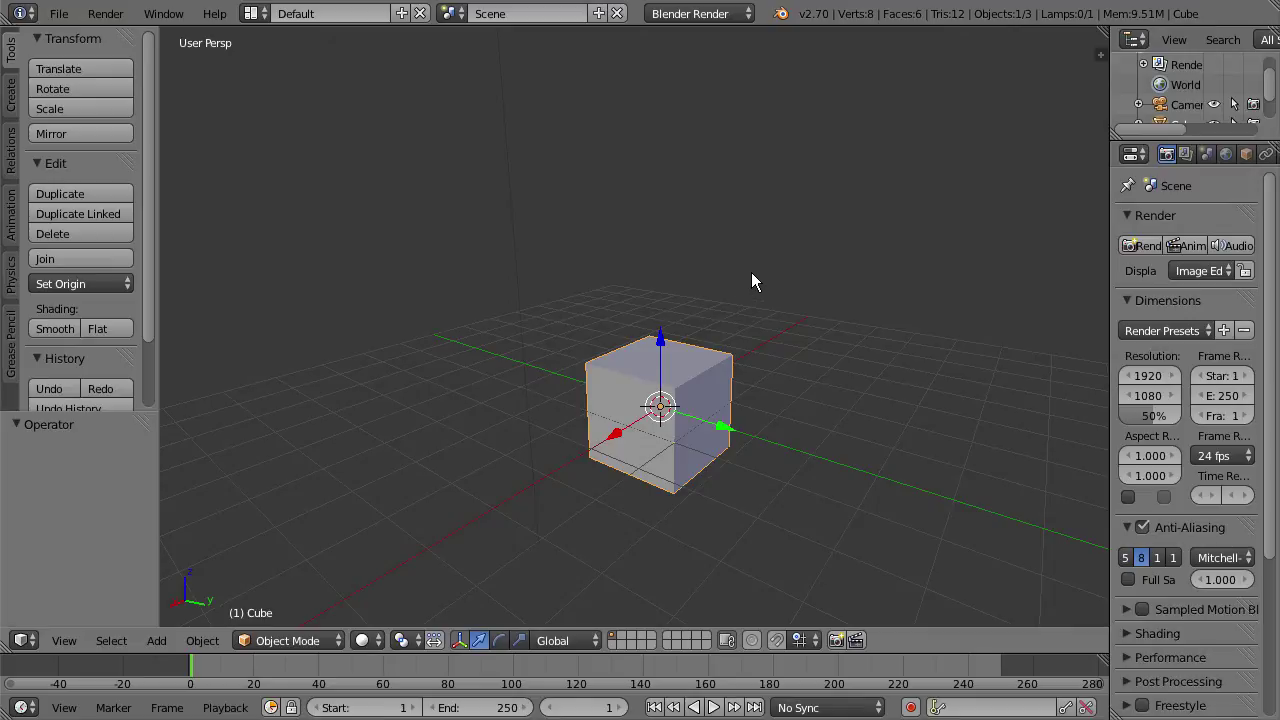
Zoom out, put the 3D cursor at the lamp, and select the lamp
scroll(751, 280, "down", 3)
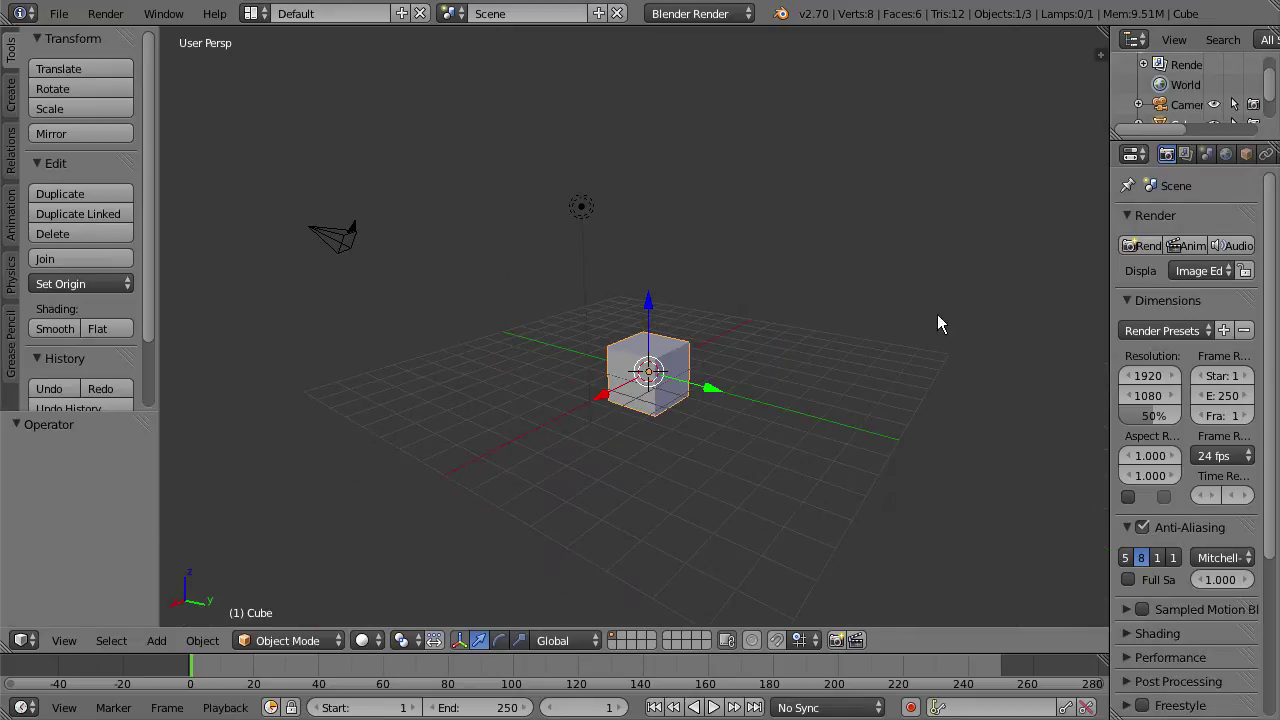
left_click(581, 208)
right_click(582, 210)
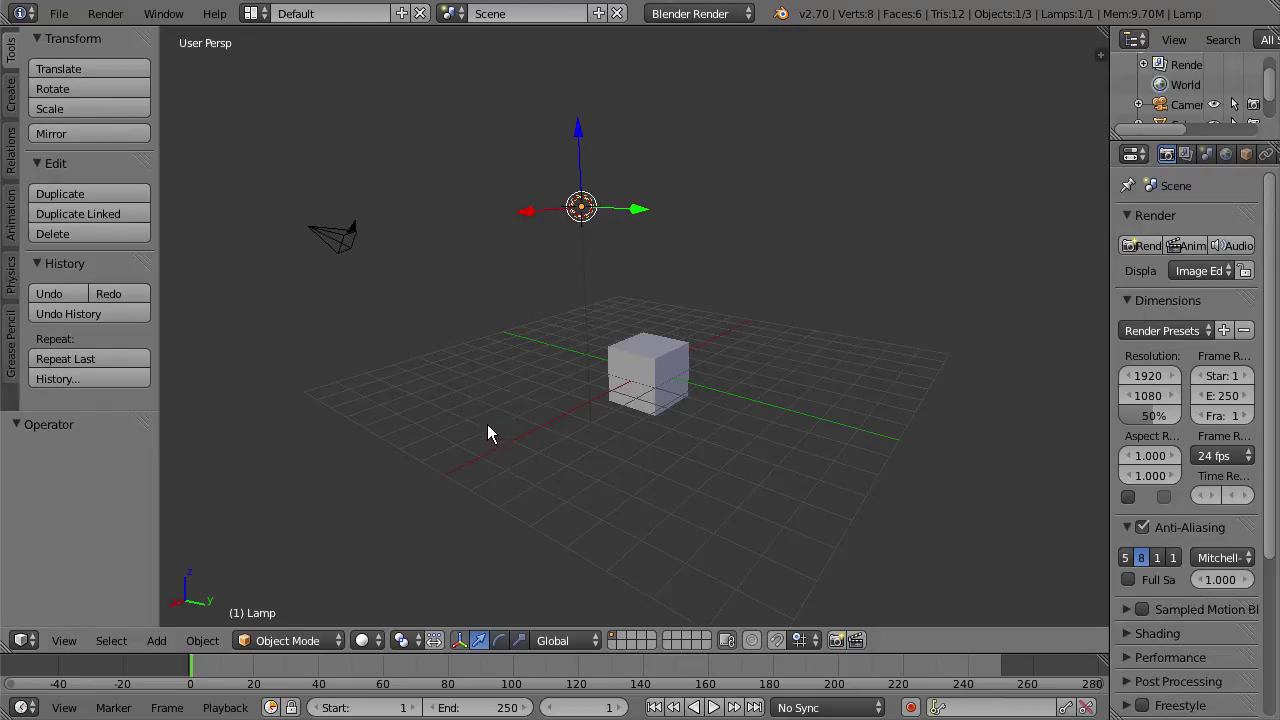
Place the 3D cursor on the floor grid, add a Cube from the Create tab, then undo it
left_click(516, 417)
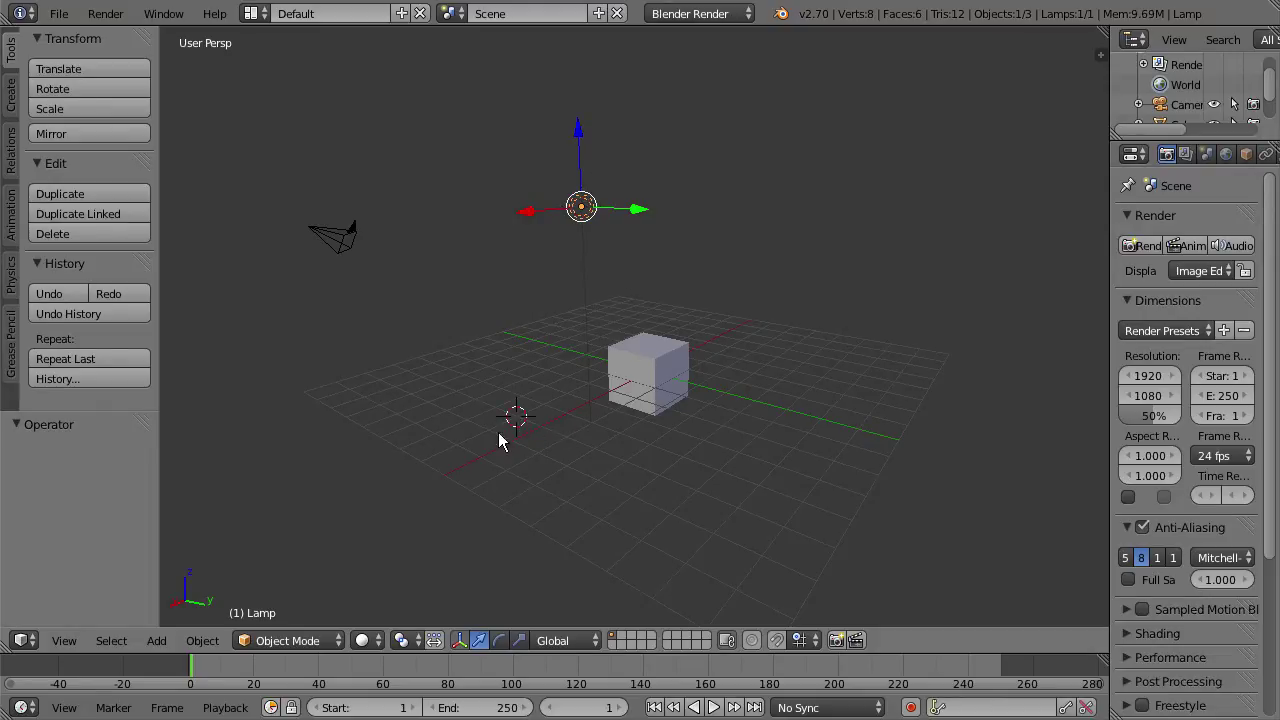
left_click(12, 110)
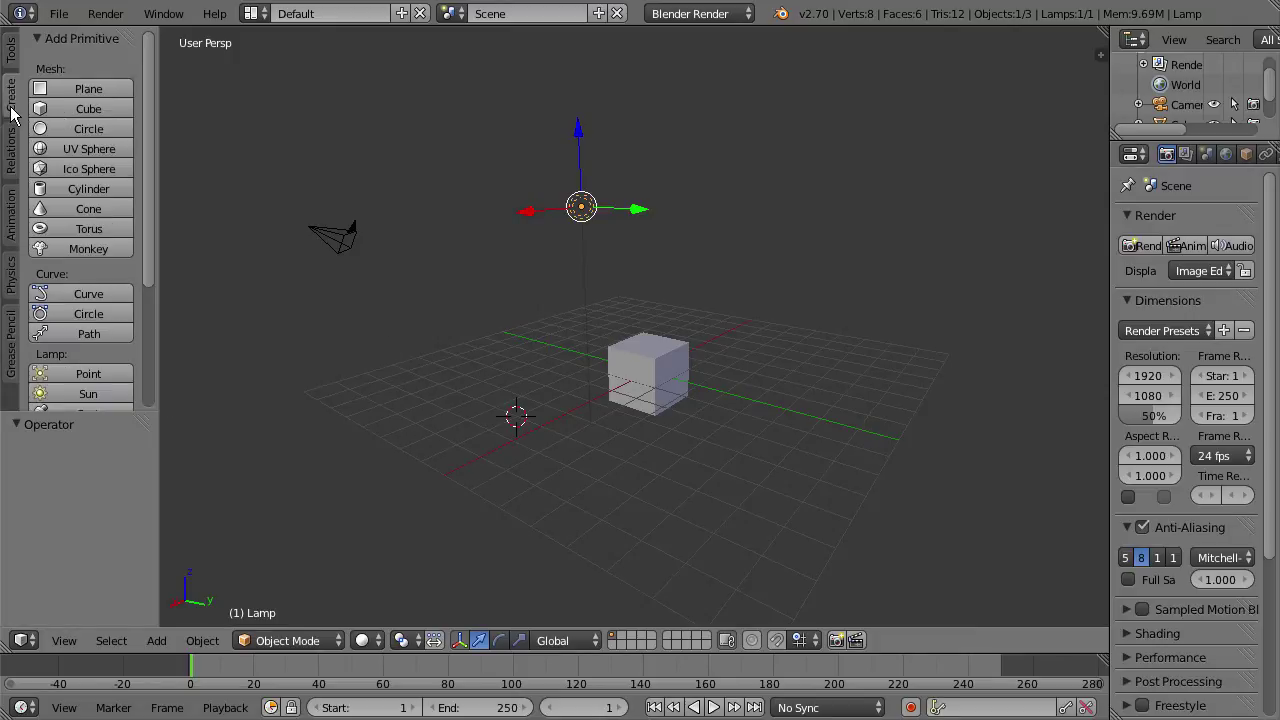
left_click(90, 109)
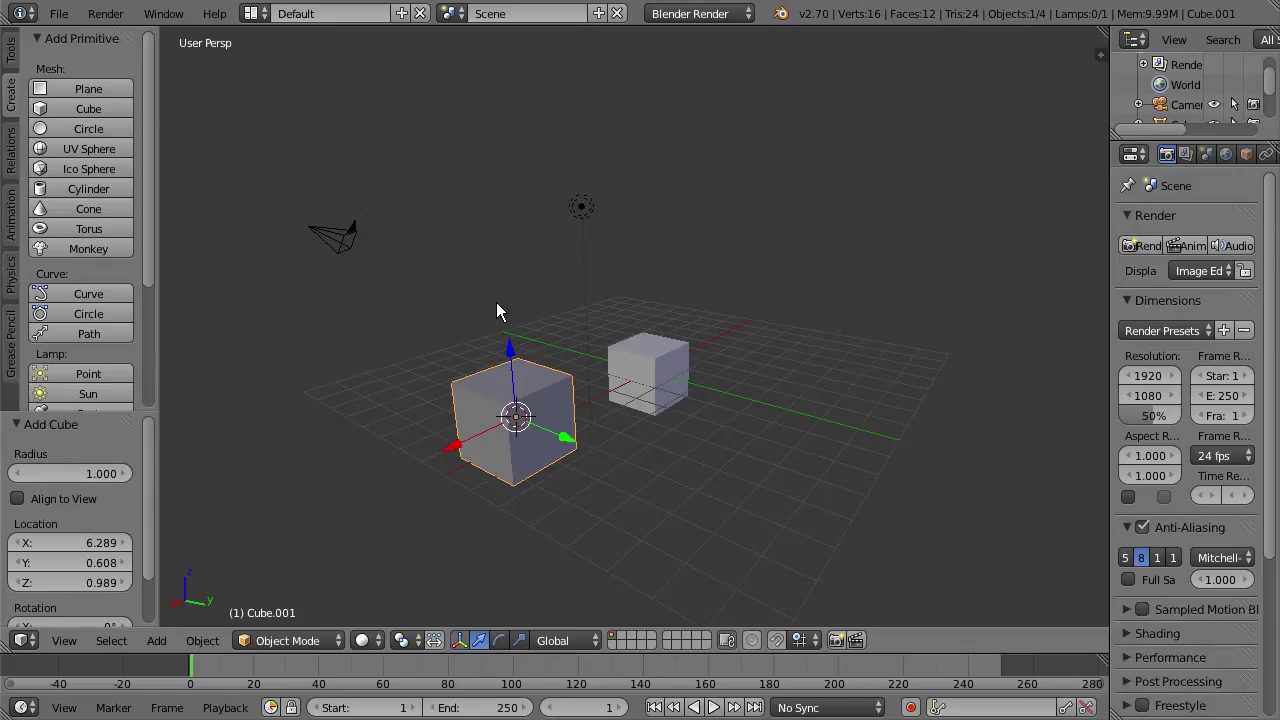
key("ctrl+z")
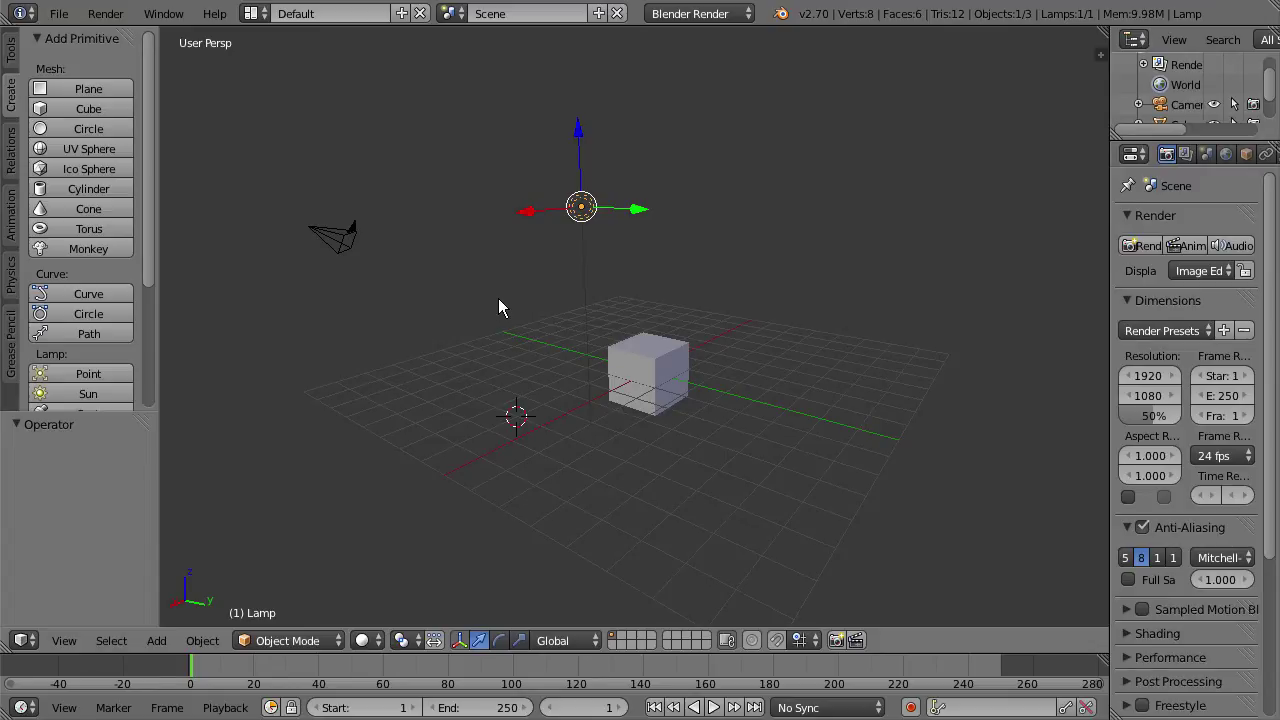
Select the cube with the 3D cursor beside it, then try moving it with a 3D Cursor pivot
scroll(603, 310, "up", 5)
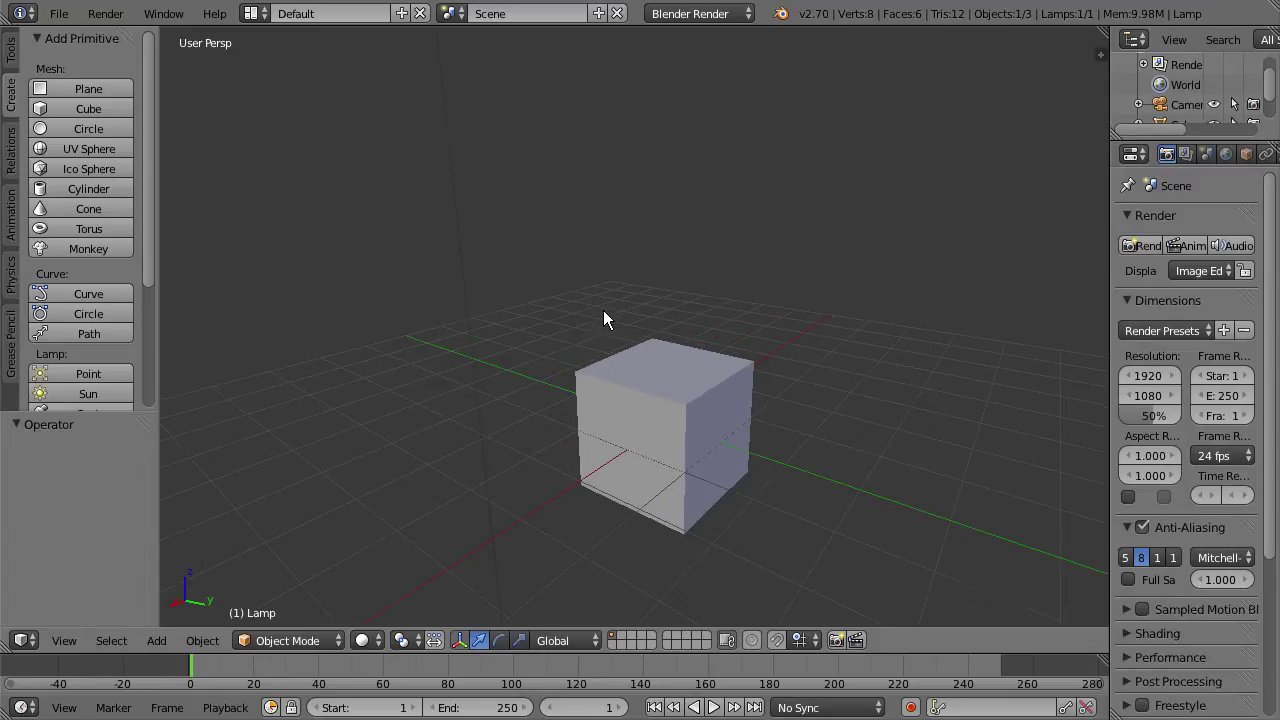
left_click(563, 383)
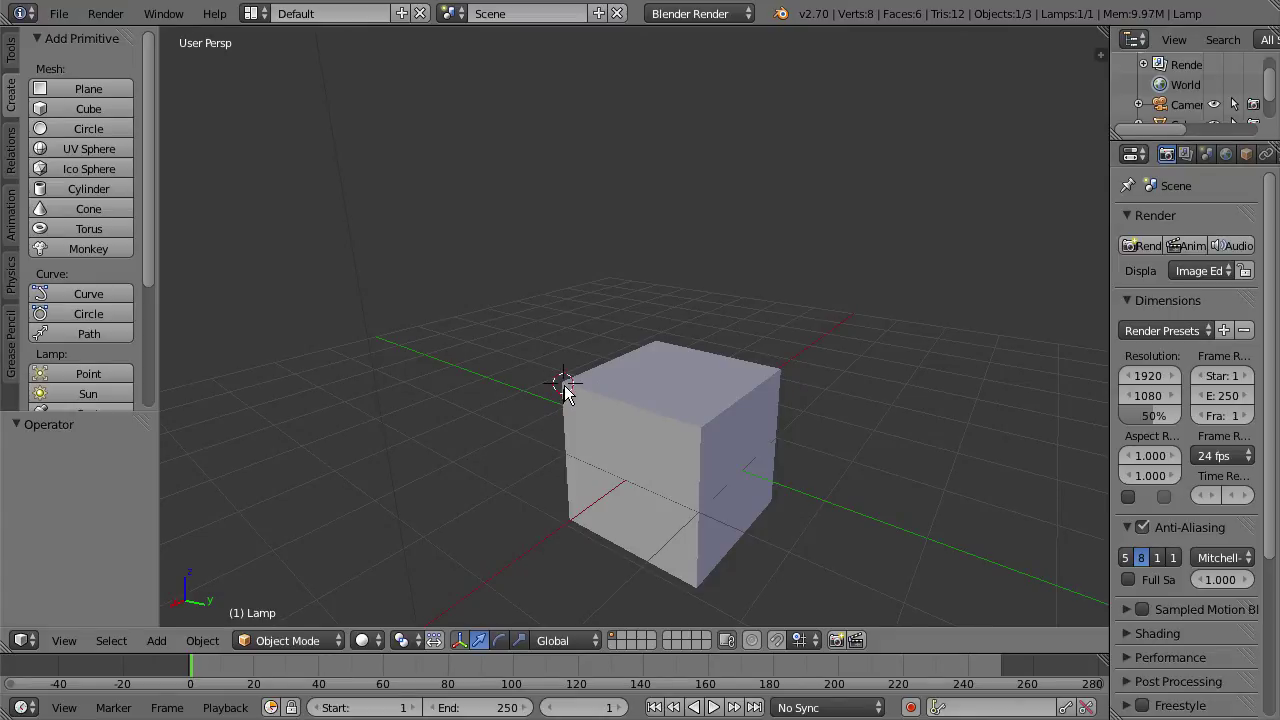
right_click(596, 392)
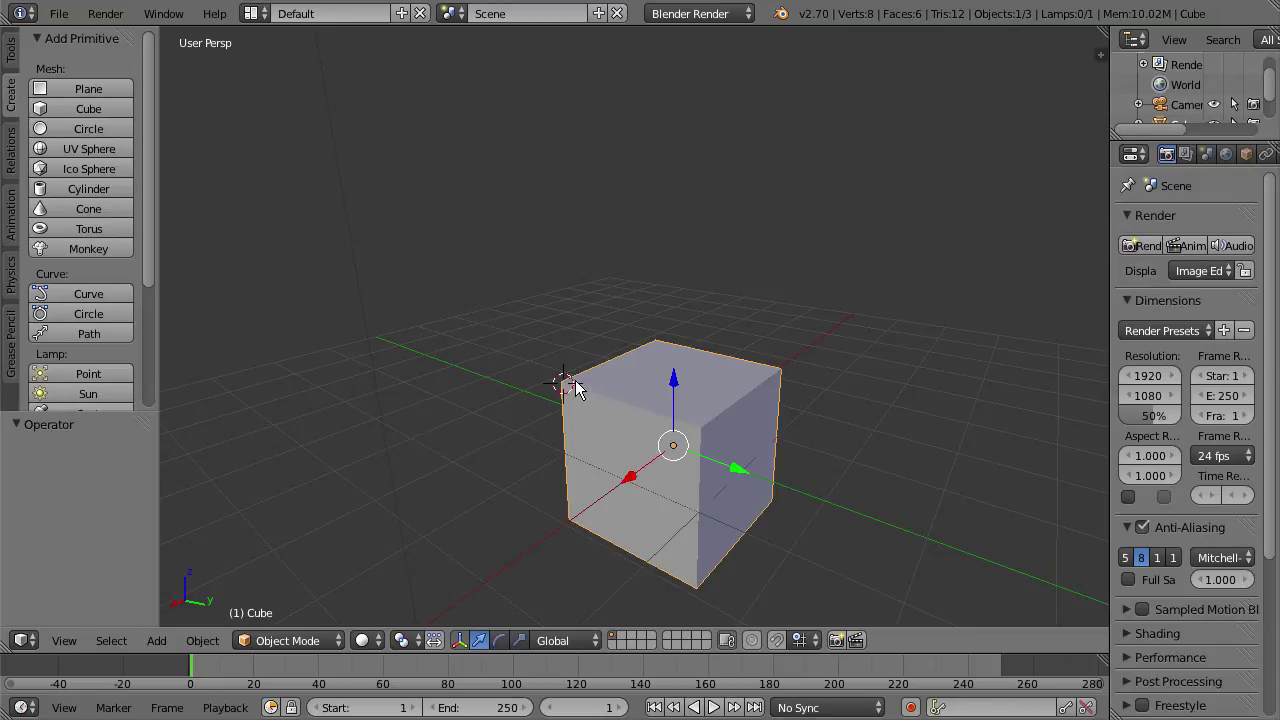
left_click(410, 641)
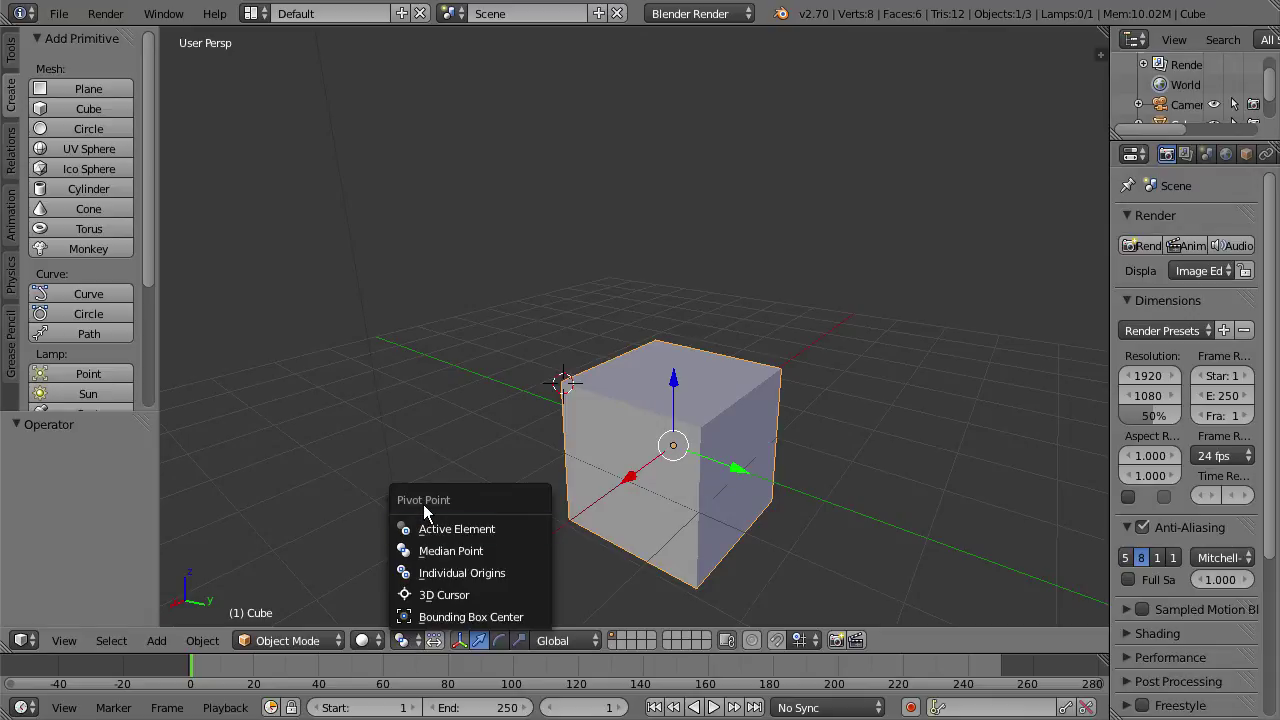
left_click(440, 595)
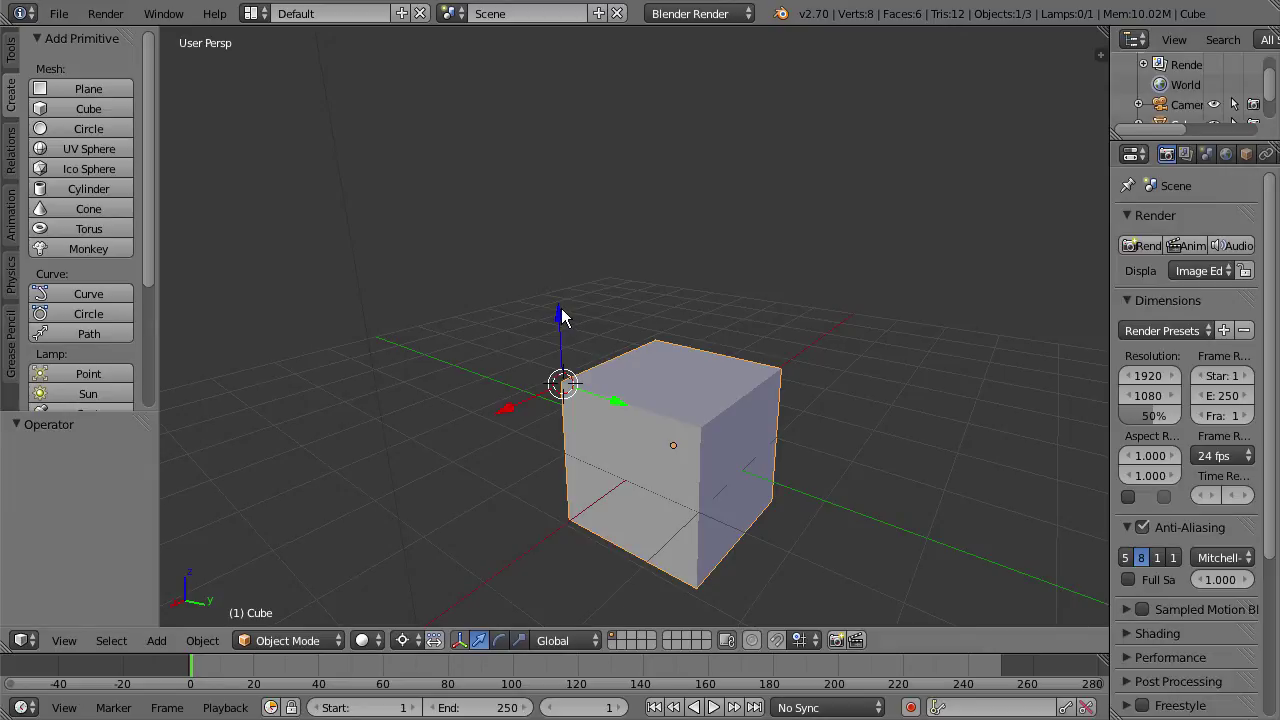
left_click_drag(562, 316, 589, 297)
Change the pivot point to Active Element
left_click(408, 641)
left_click(463, 530)
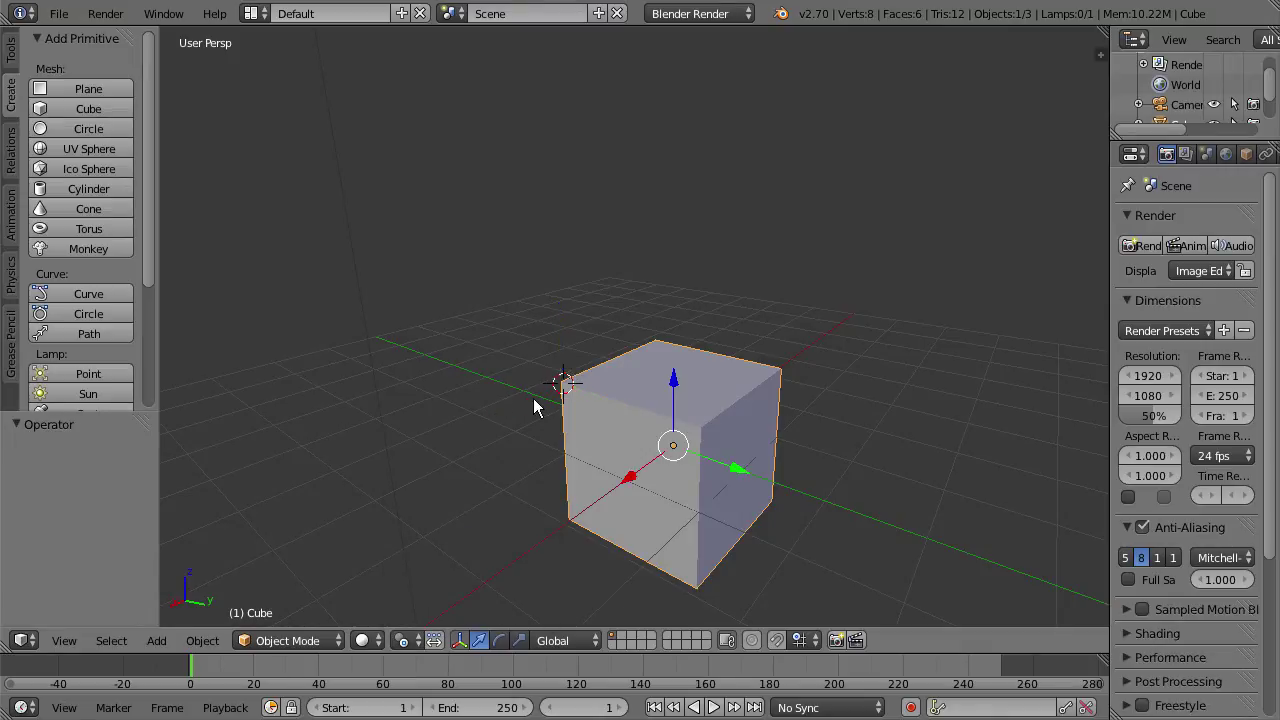
scroll(586, 410, "down", 1)
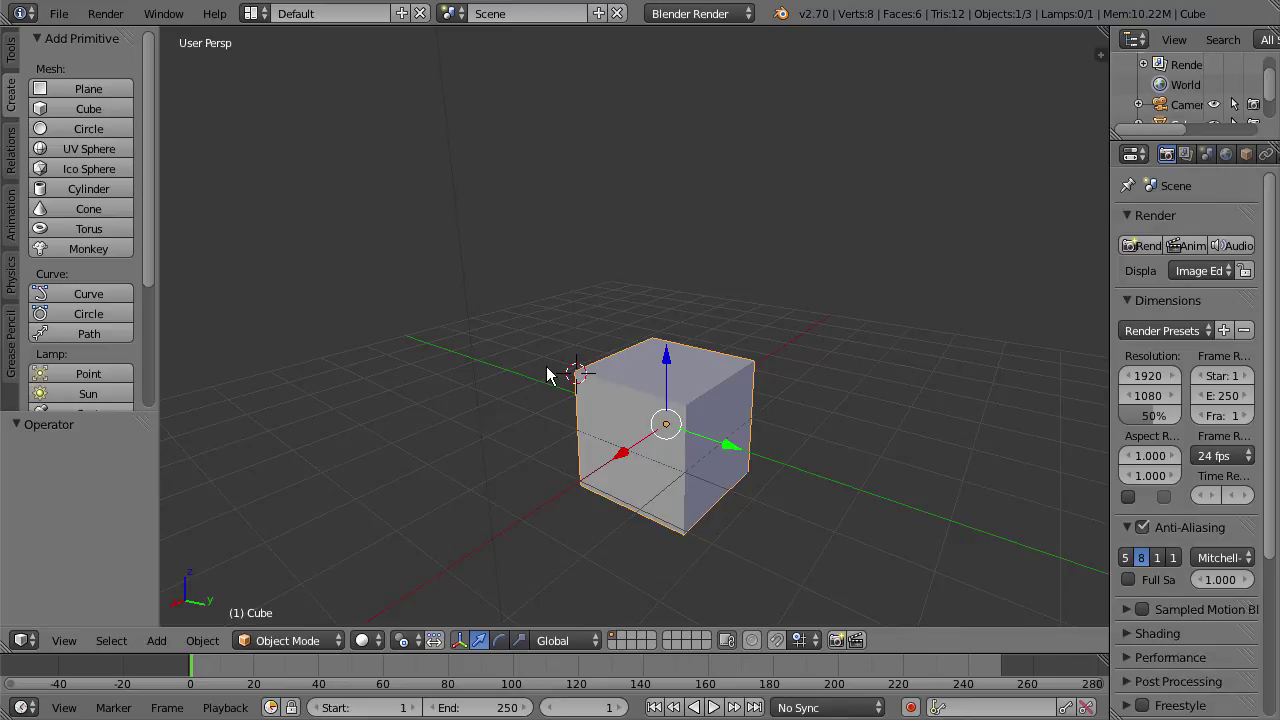
Switch the manipulator to rotation and spin the cube around X and Y
left_click(498, 641)
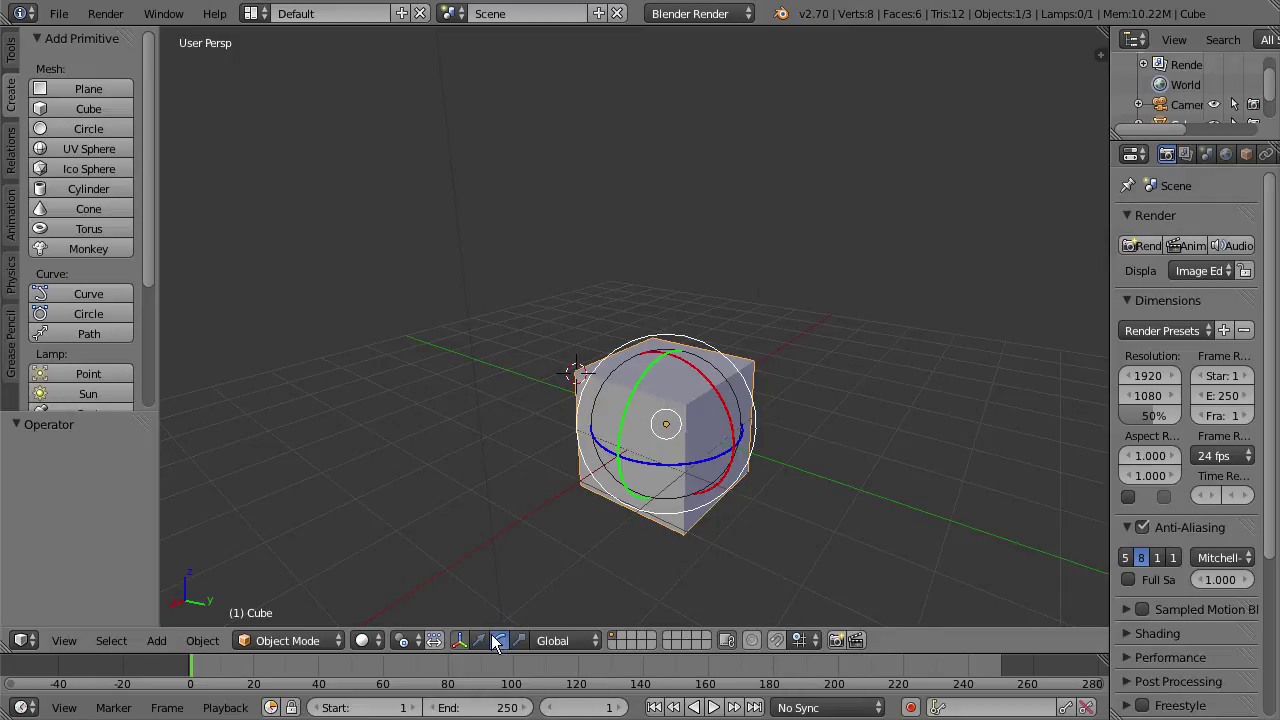
mouse_move(714, 377)
left_mouse_down()
mouse_move(720, 409)
mouse_move(676, 340)
mouse_move(703, 354)
mouse_move(712, 390)
left_mouse_up()
mouse_move(633, 404)
left_mouse_down()
mouse_move(663, 360)
mouse_move(622, 430)
mouse_move(665, 345)
mouse_move(640, 413)
left_mouse_up()
Rotate the cube with R, constrained to global X, Y, then Z, and cancel it
key("r")
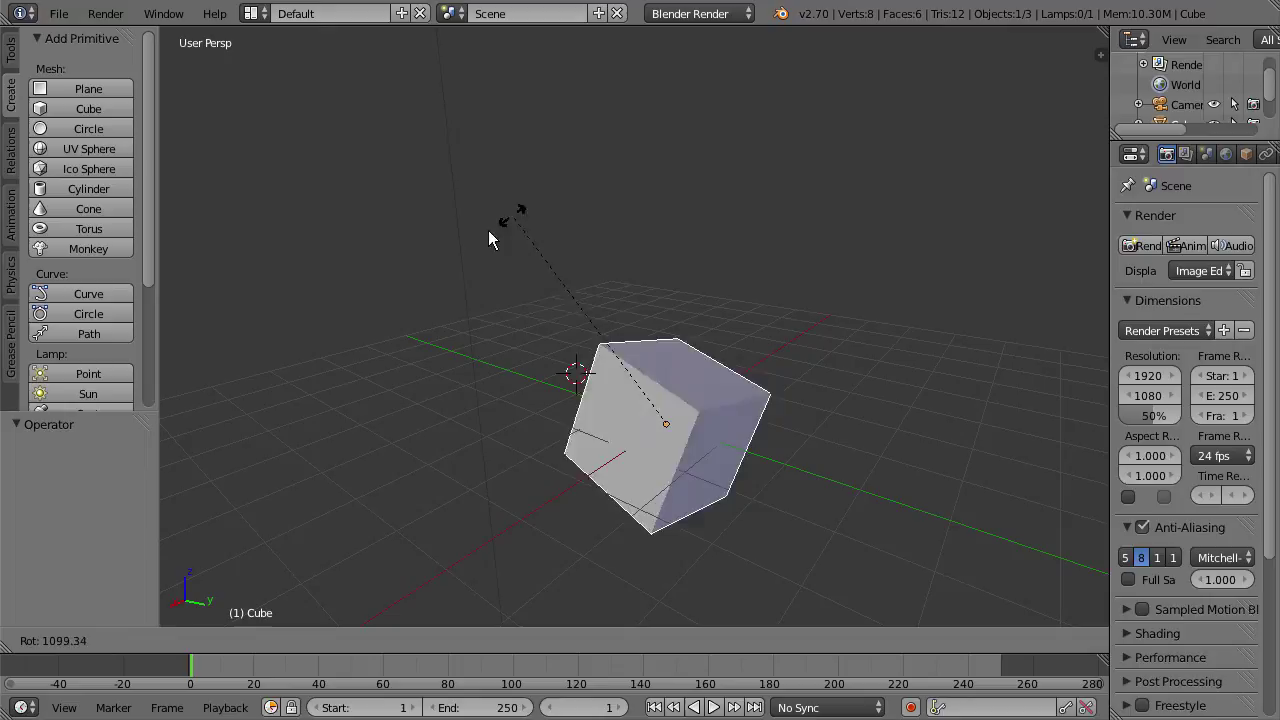
key("x")
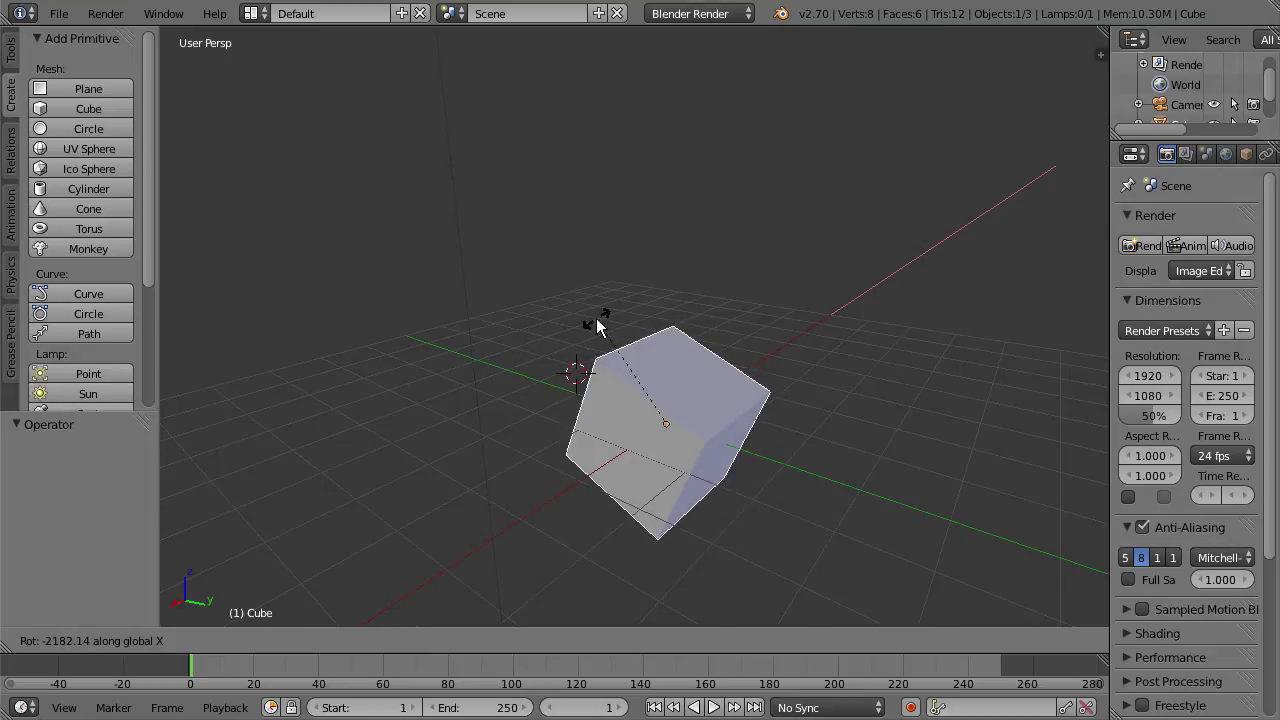
key("y")
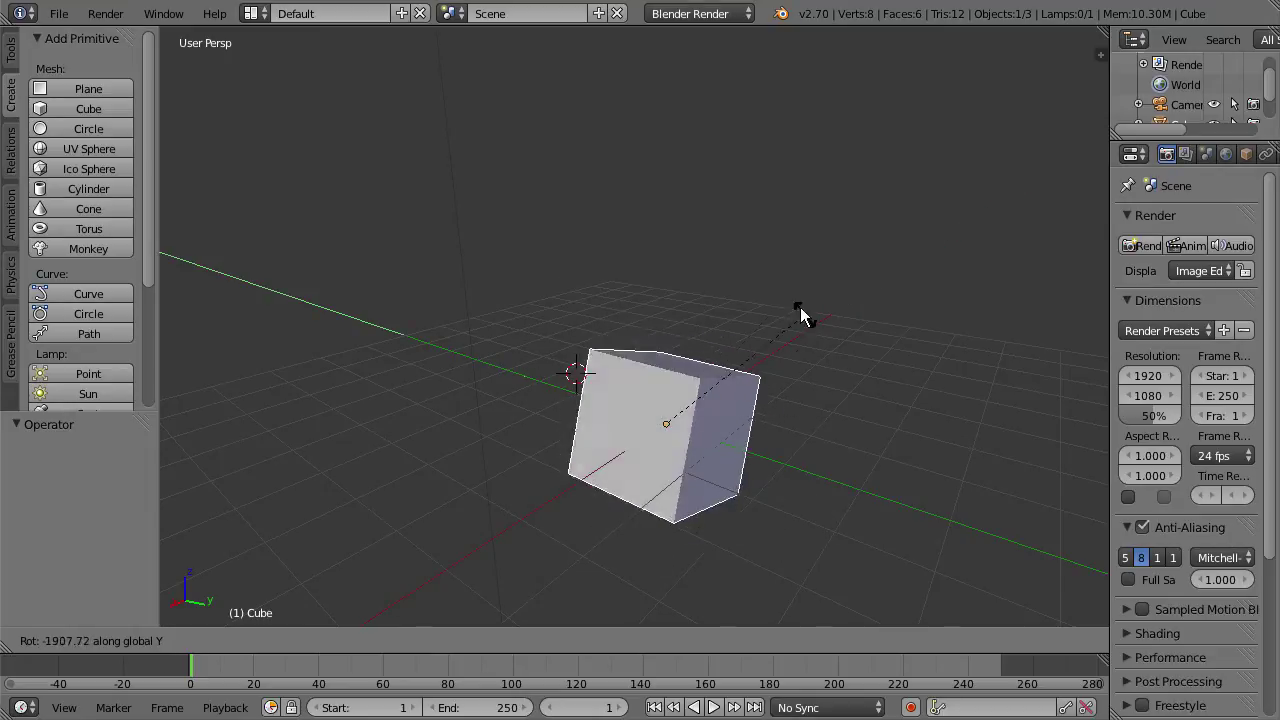
key("z")
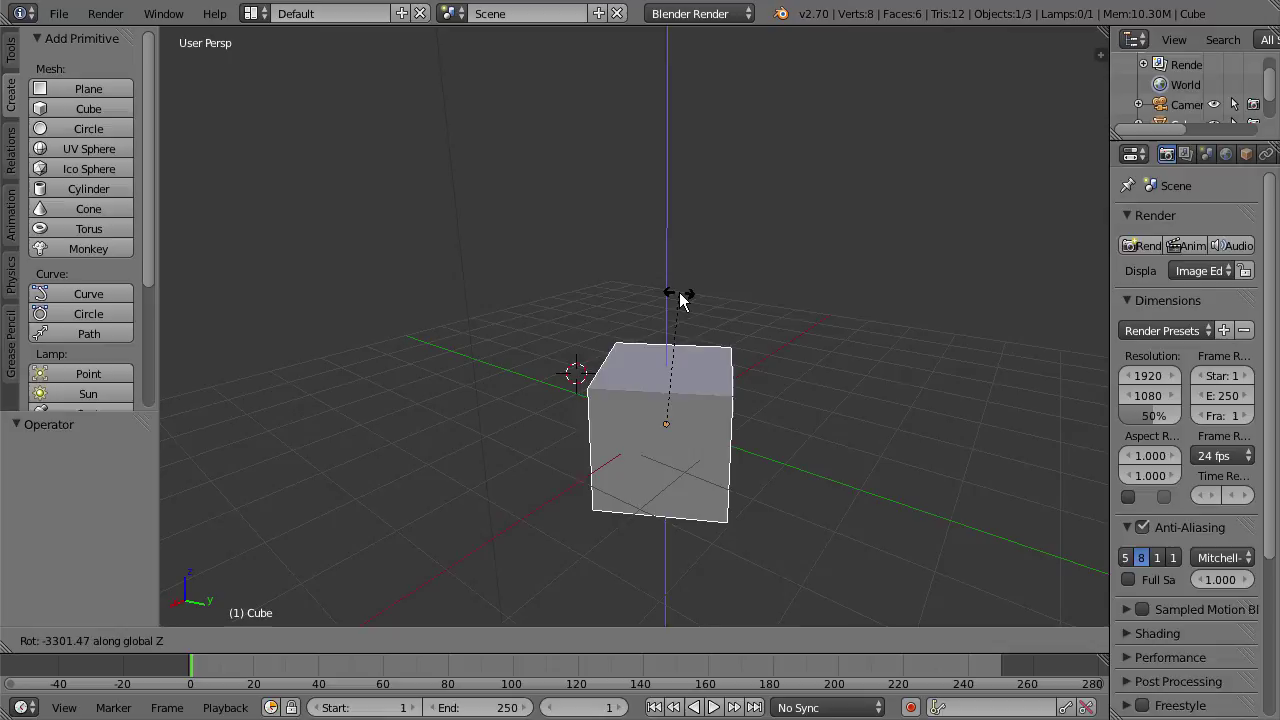
right_click(679, 294)
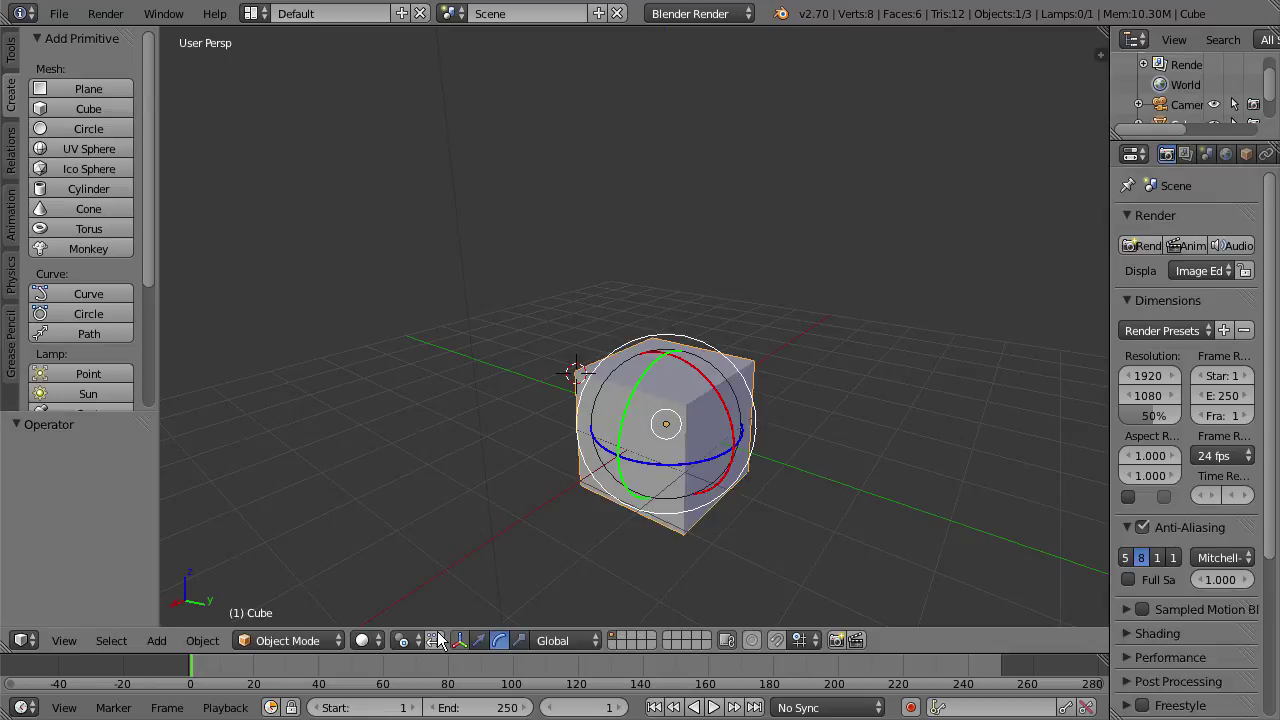
Show scale handles, stretch the cube along Y and vertically, undoing each stretch
left_click(480, 642)
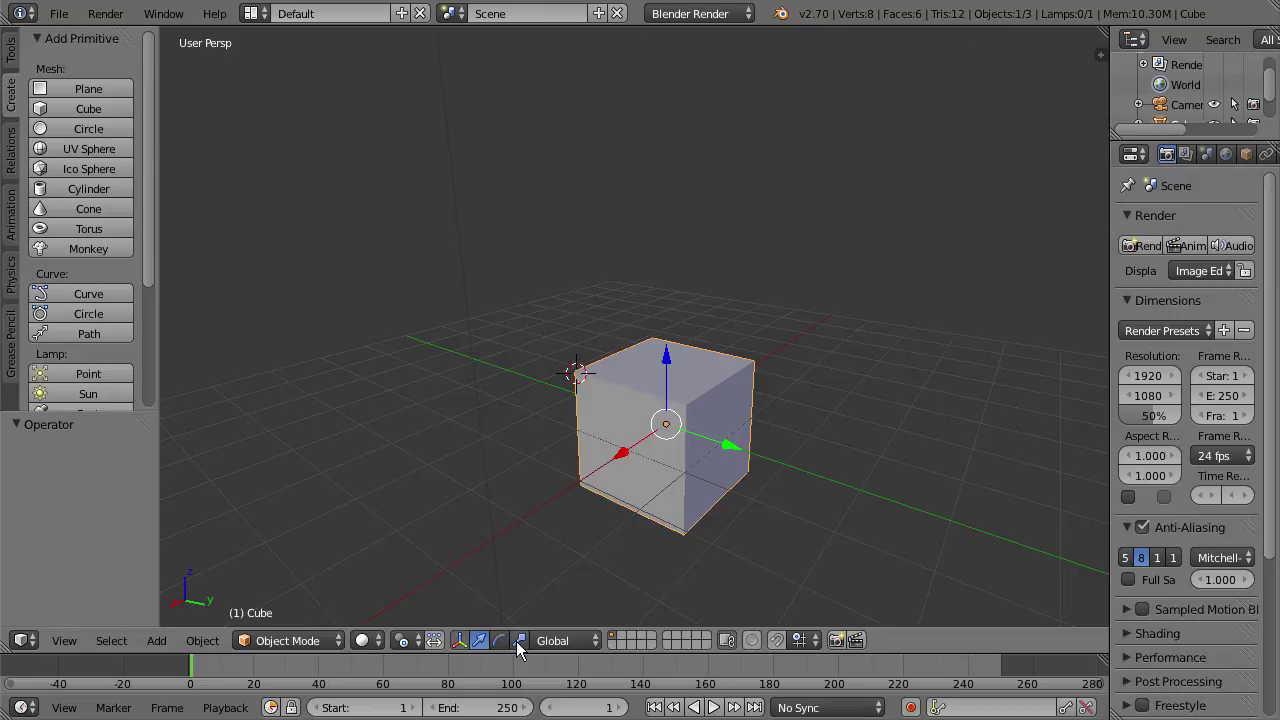
left_click(517, 641)
mouse_move(733, 448)
left_mouse_down()
mouse_move(882, 522)
mouse_move(715, 430)
left_mouse_up()
key("ctrl+z")
mouse_move(670, 360)
left_mouse_down()
mouse_move(683, 214)
mouse_move(672, 358)
left_mouse_up()
key("ctrl+z")
Scale the cube with S constrained to global X, Y, then Z, and cancel back to original size
key("s")
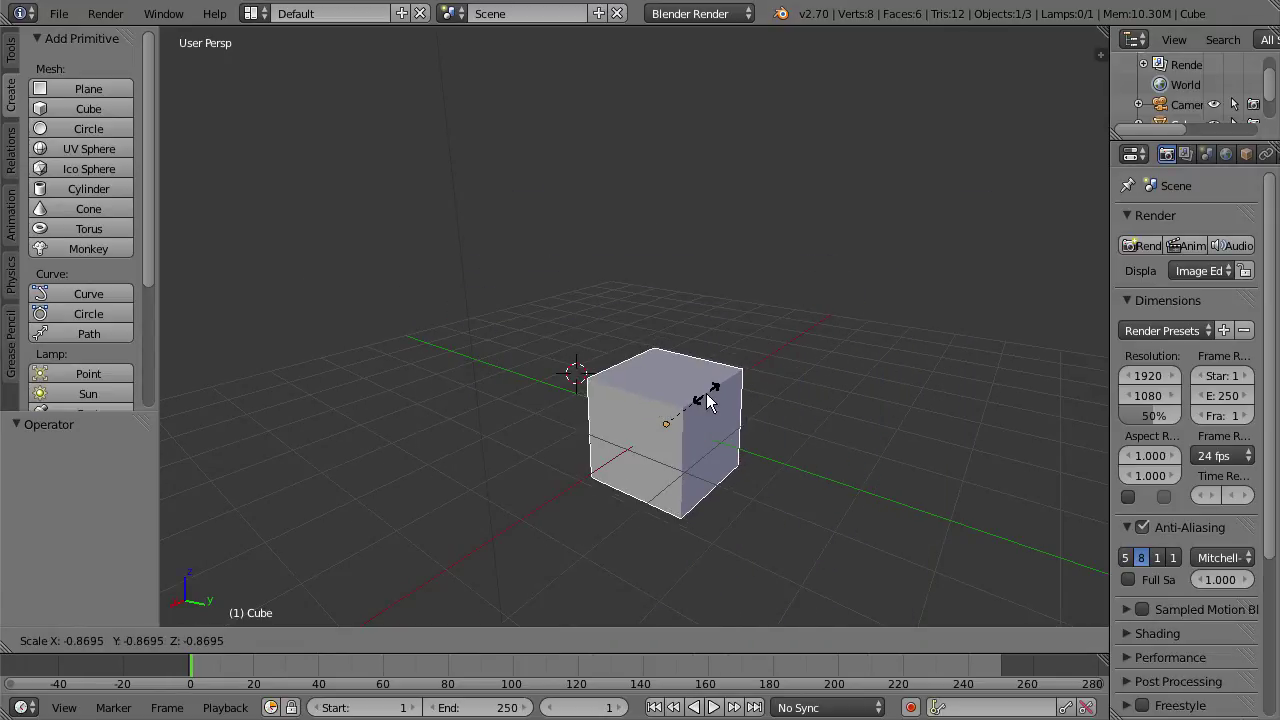
key("x")
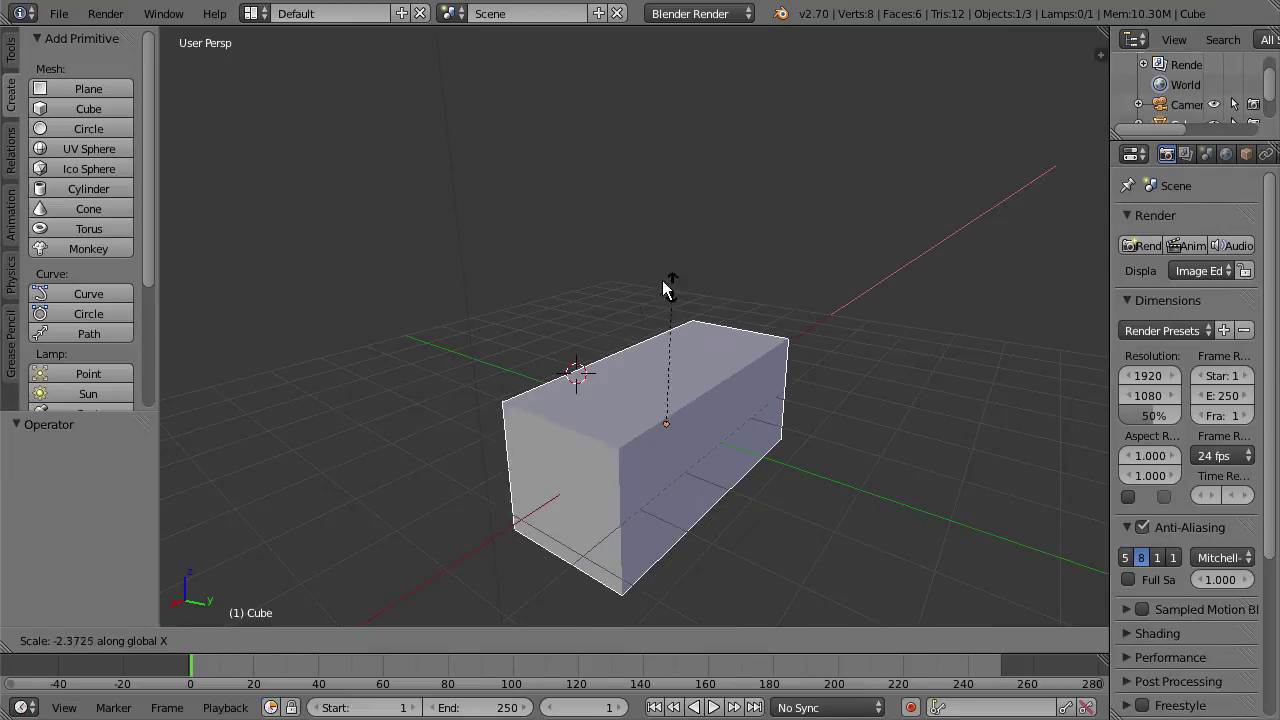
key("y")
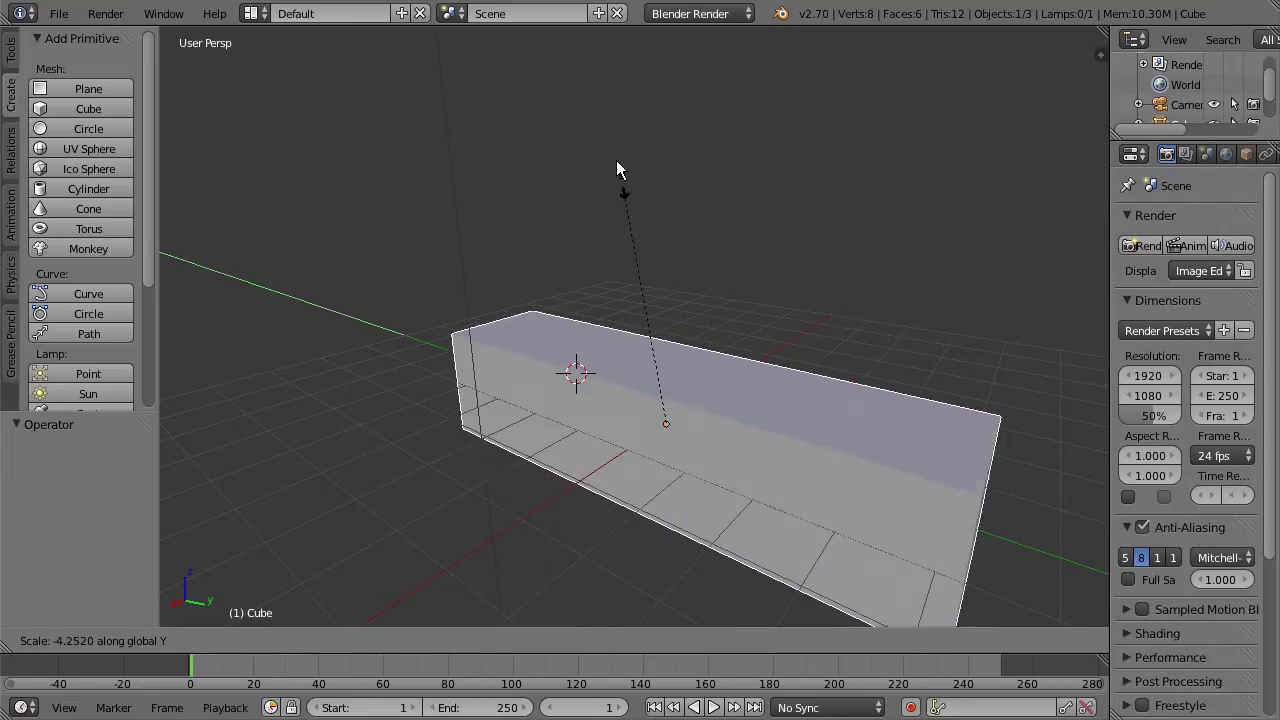
key("z")
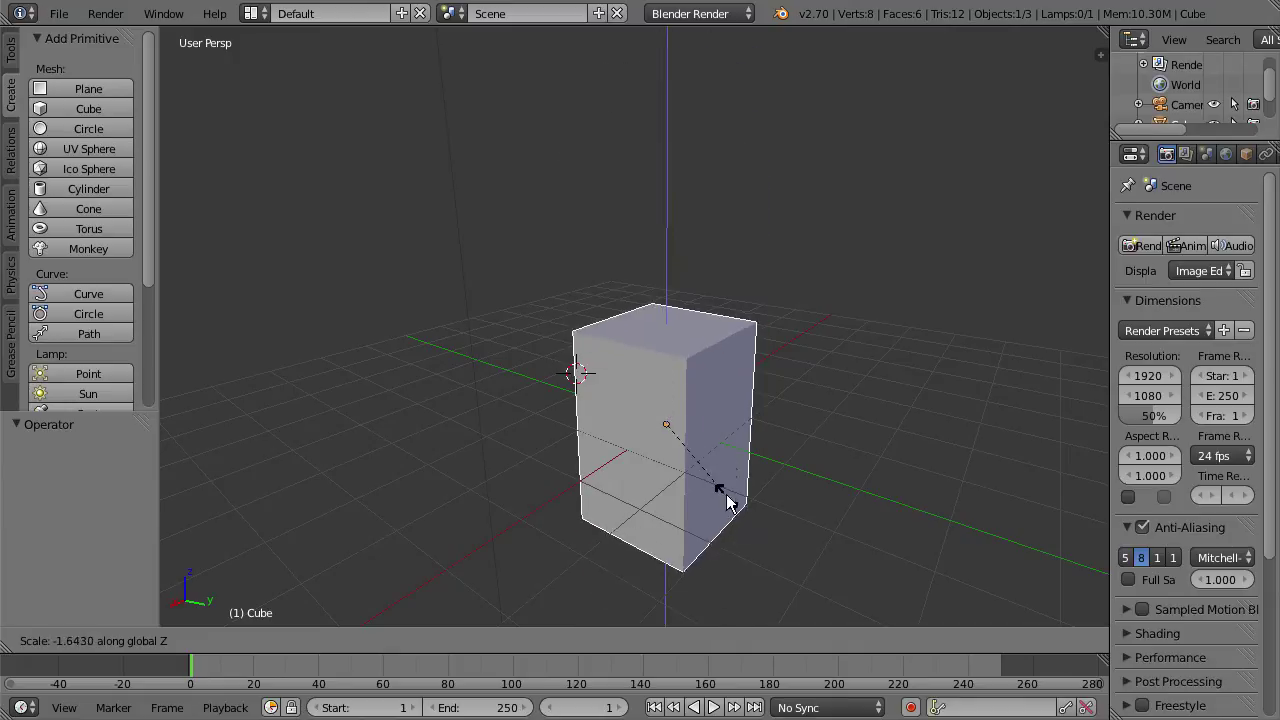
key("Escape")
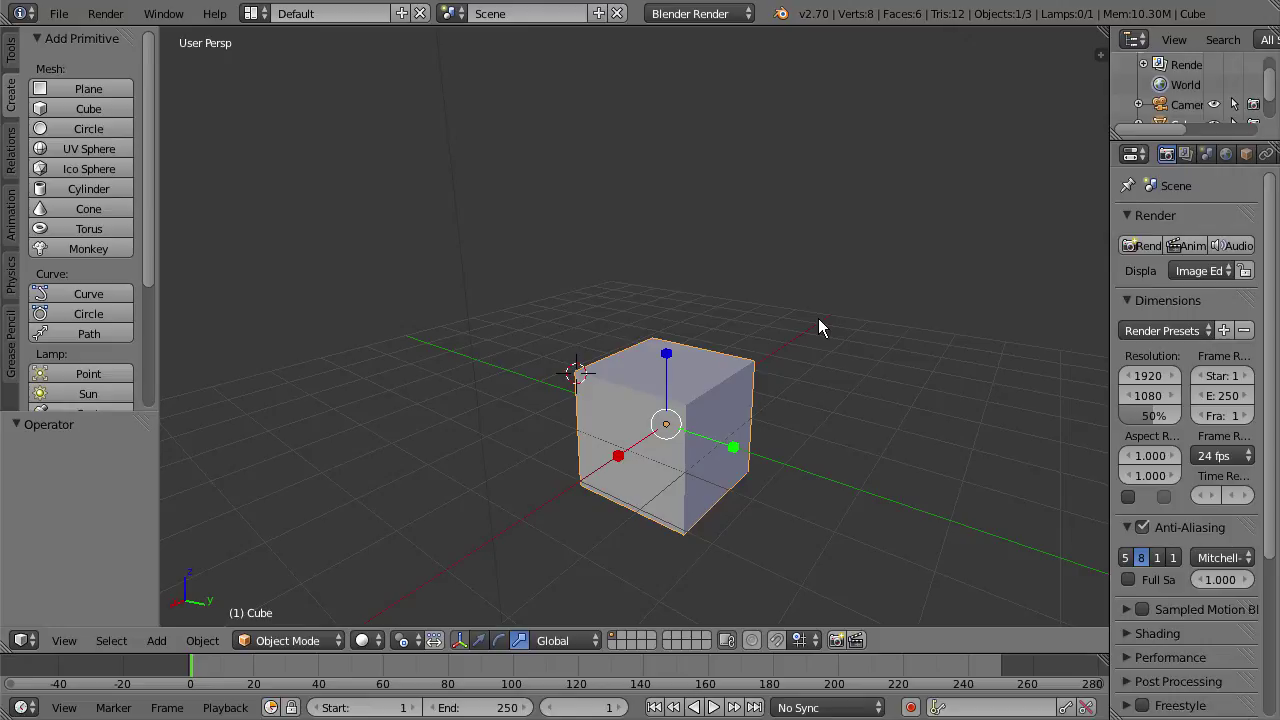
Show move arrows on the cube and turn the Outliner area into a 3D View
left_click(479, 640)
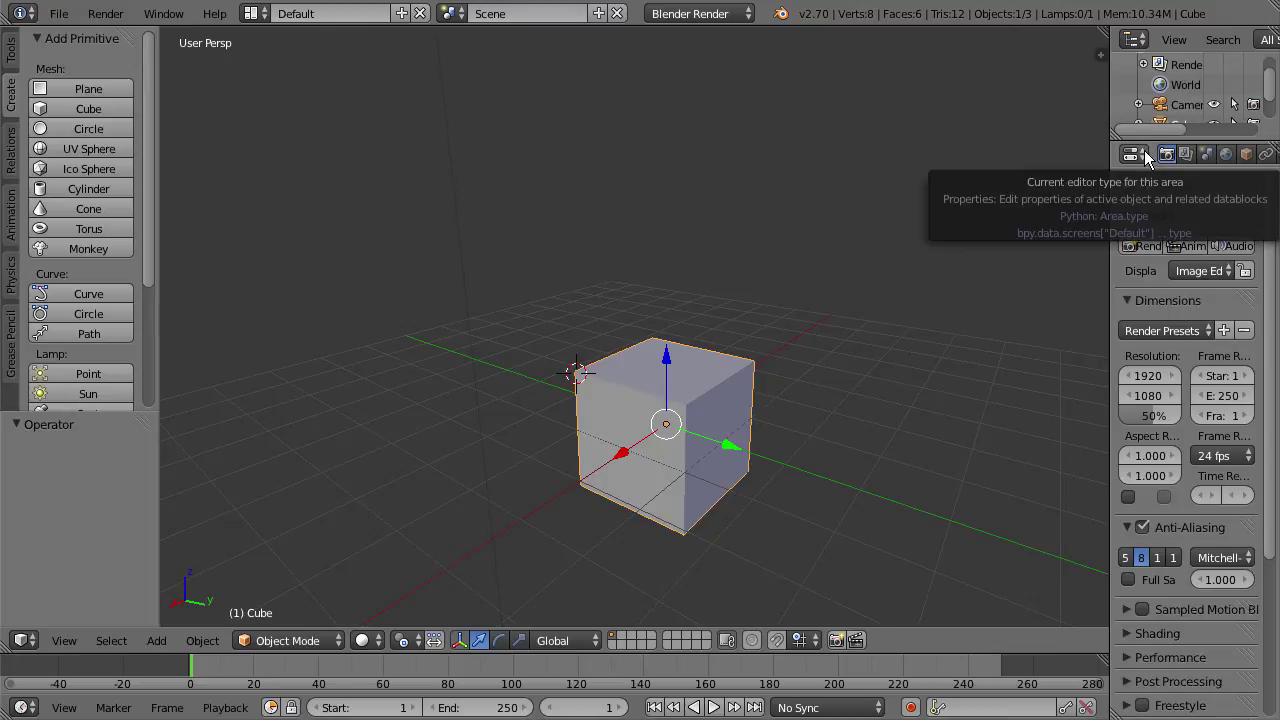
left_click(1143, 40)
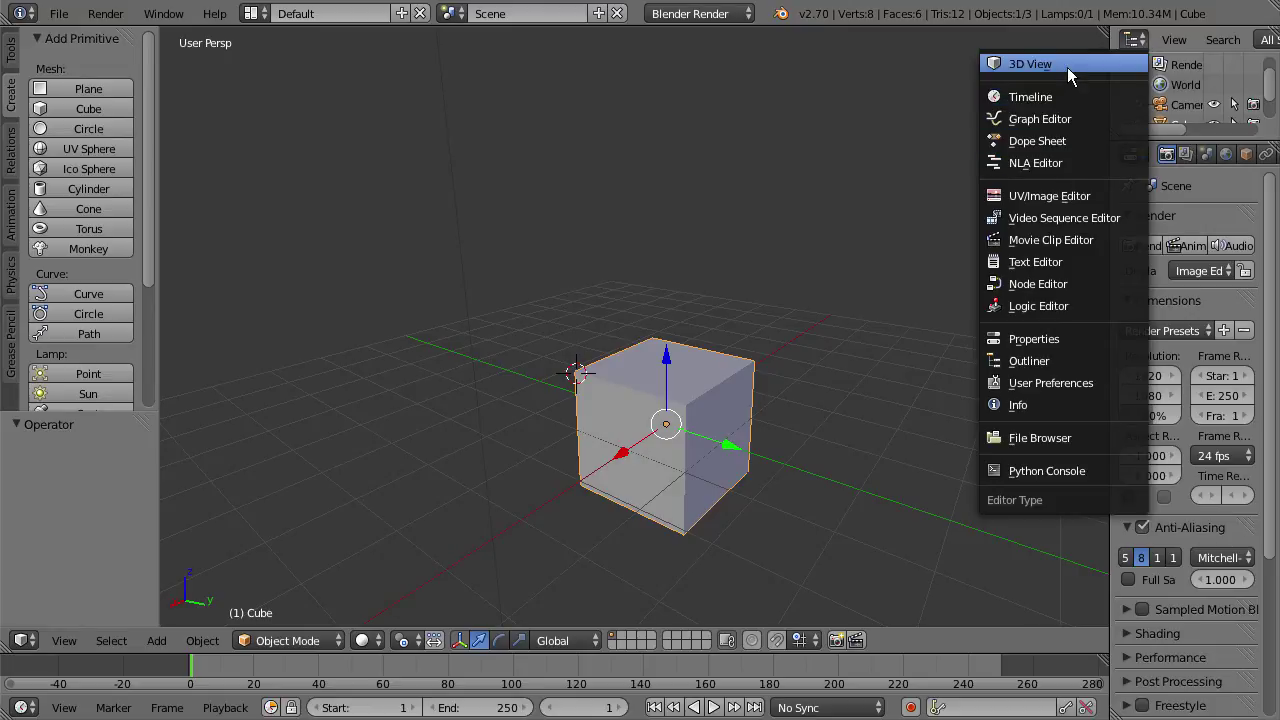
left_click(1142, 41)
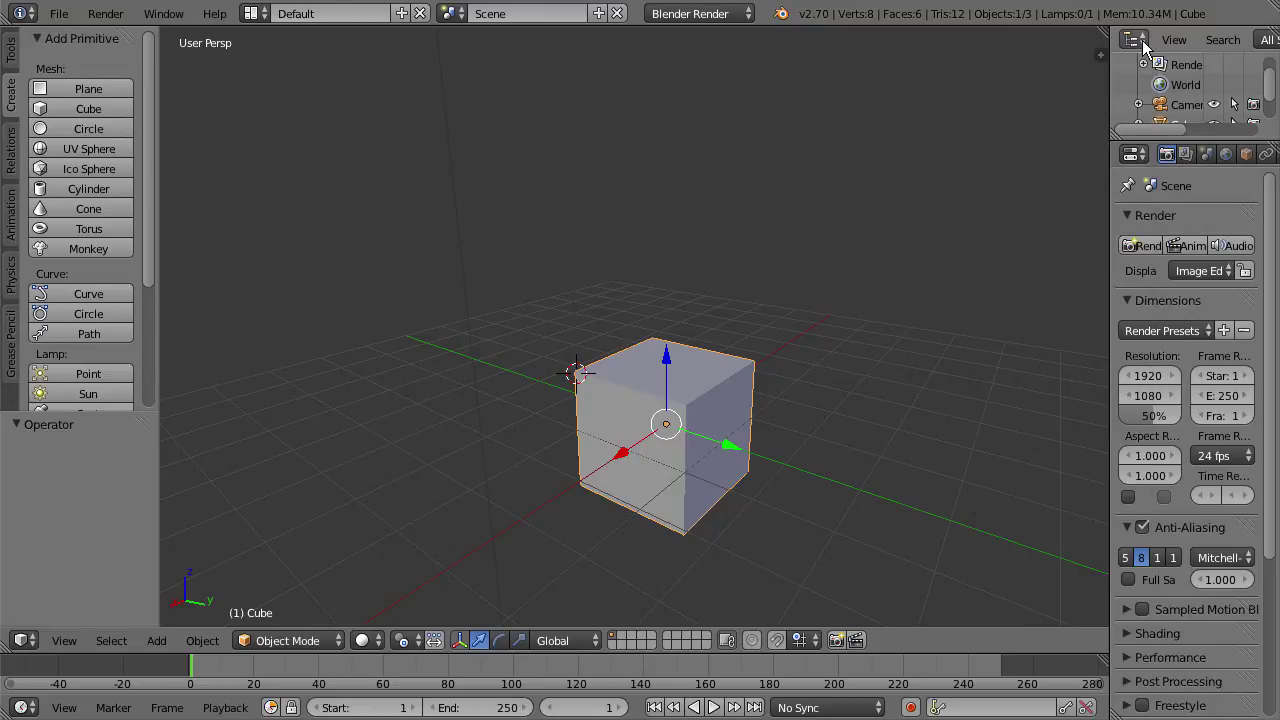
left_click(1142, 40)
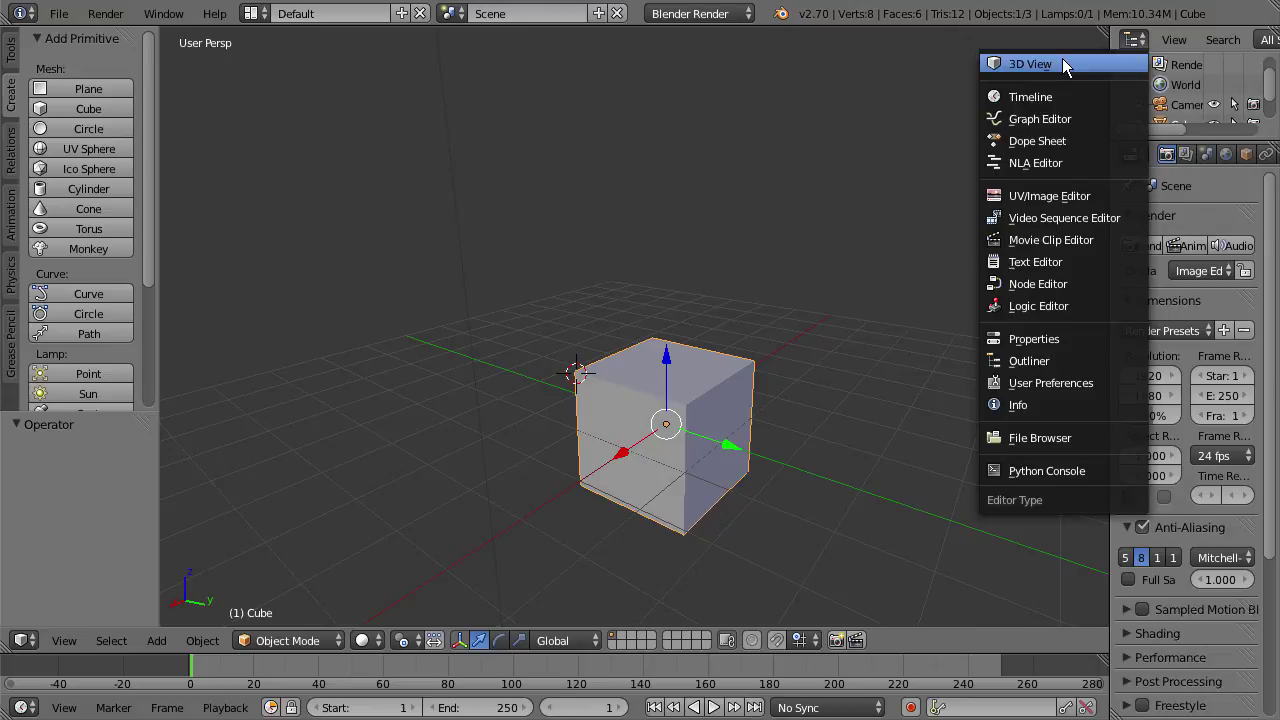
left_click(1140, 41)
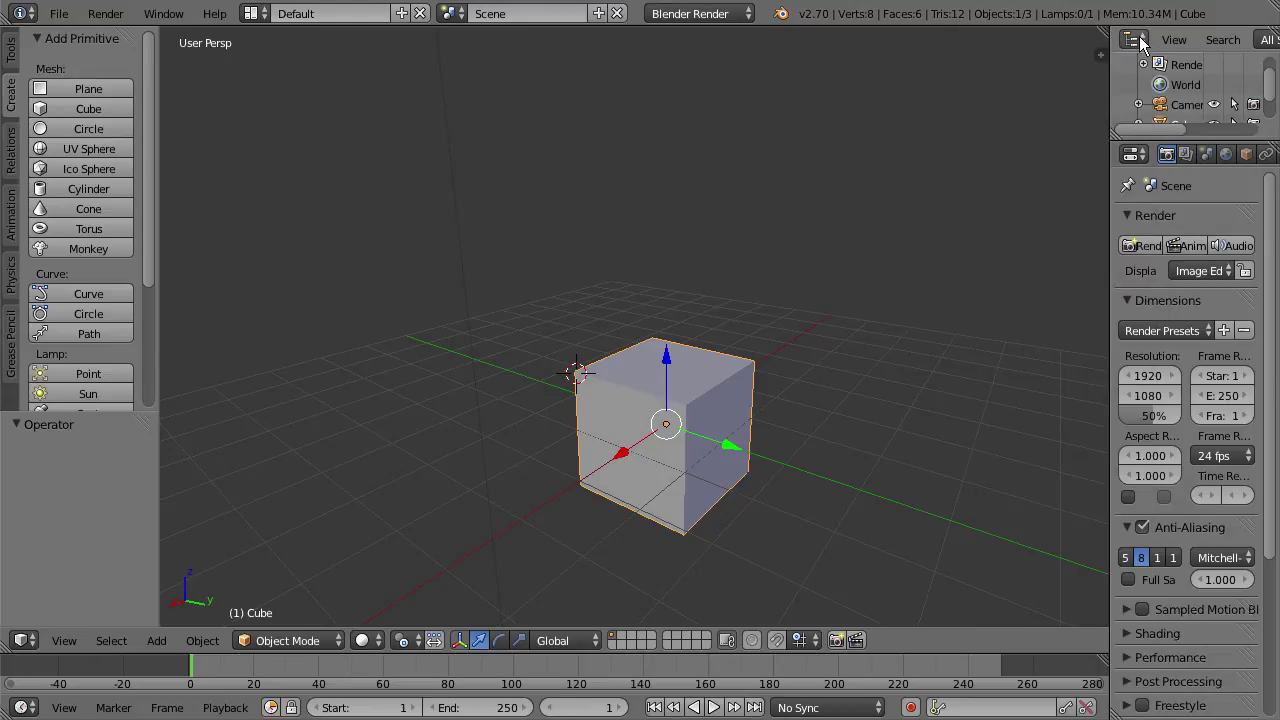
left_click(1140, 42)
left_click(1027, 60)
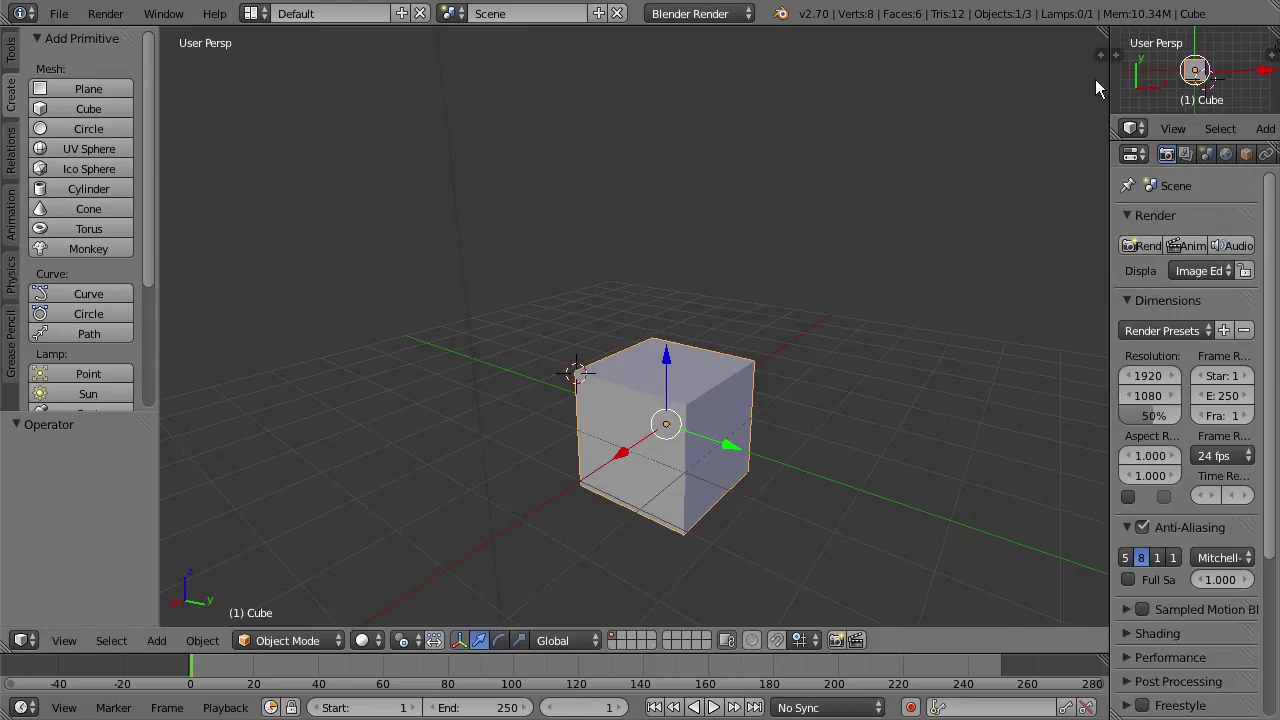
Switch the small 3D View back to the Outliner
left_click(1140, 125)
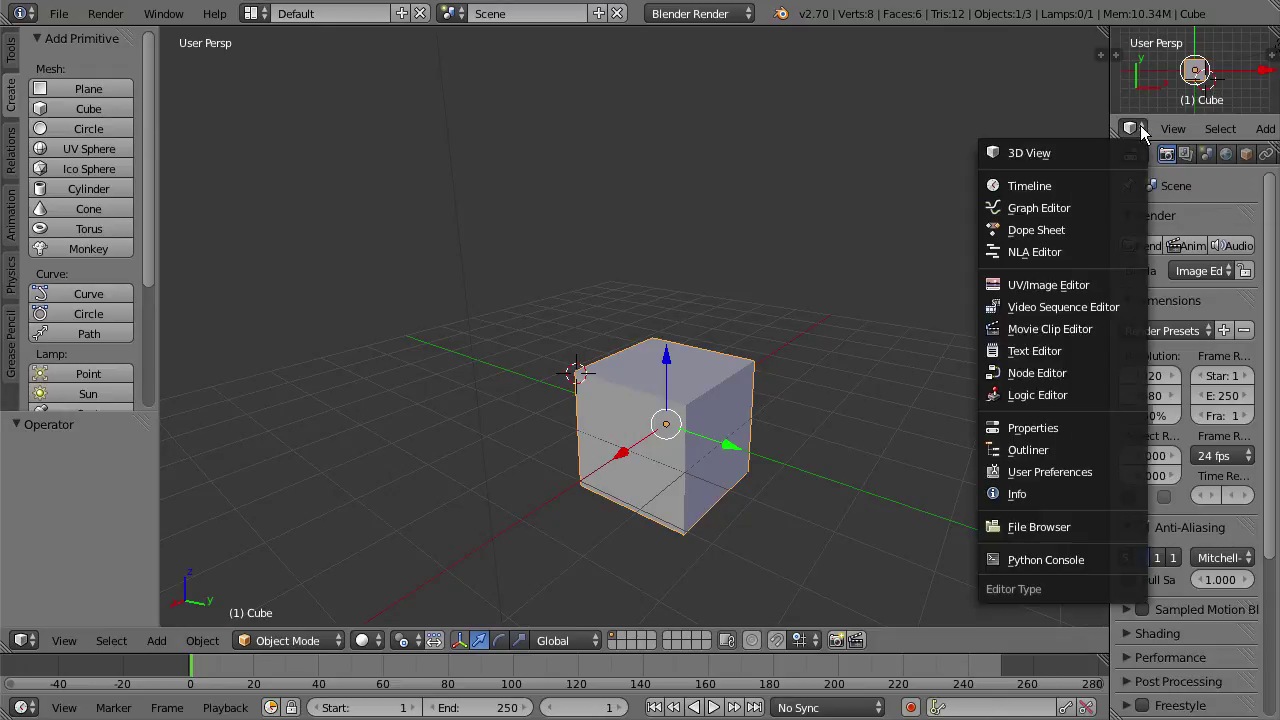
left_click(1139, 127)
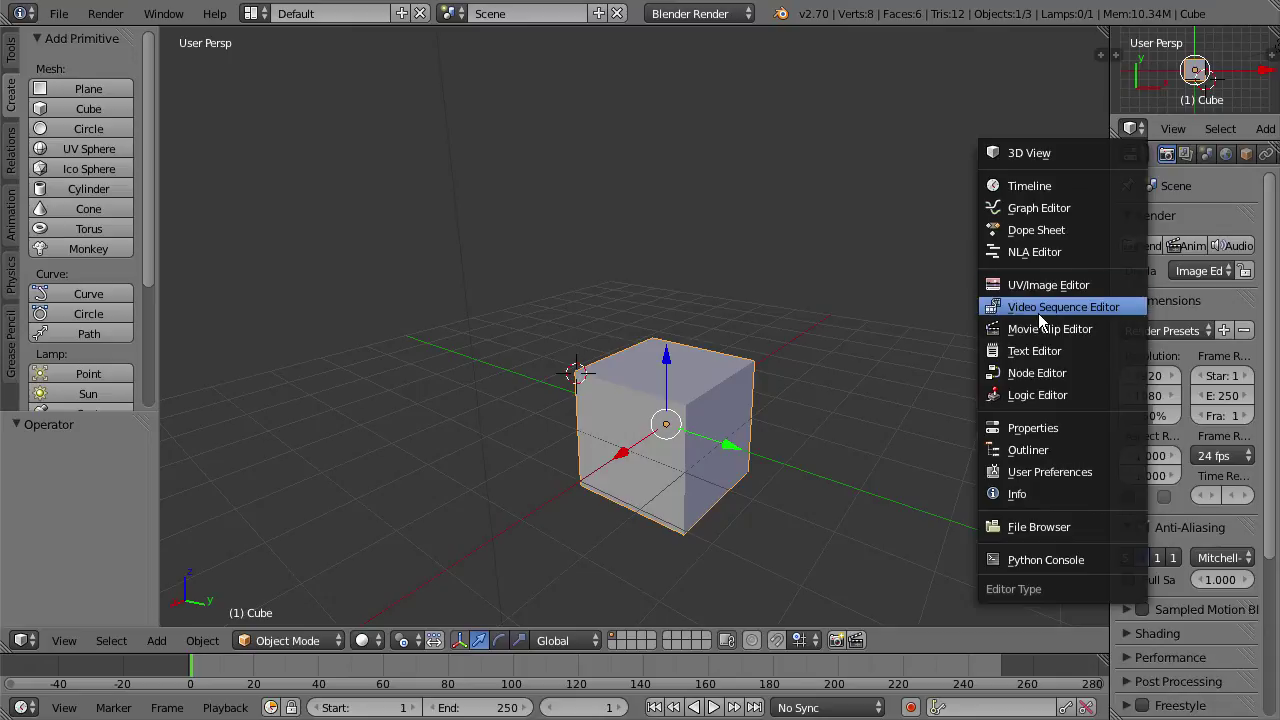
left_click(1074, 449)
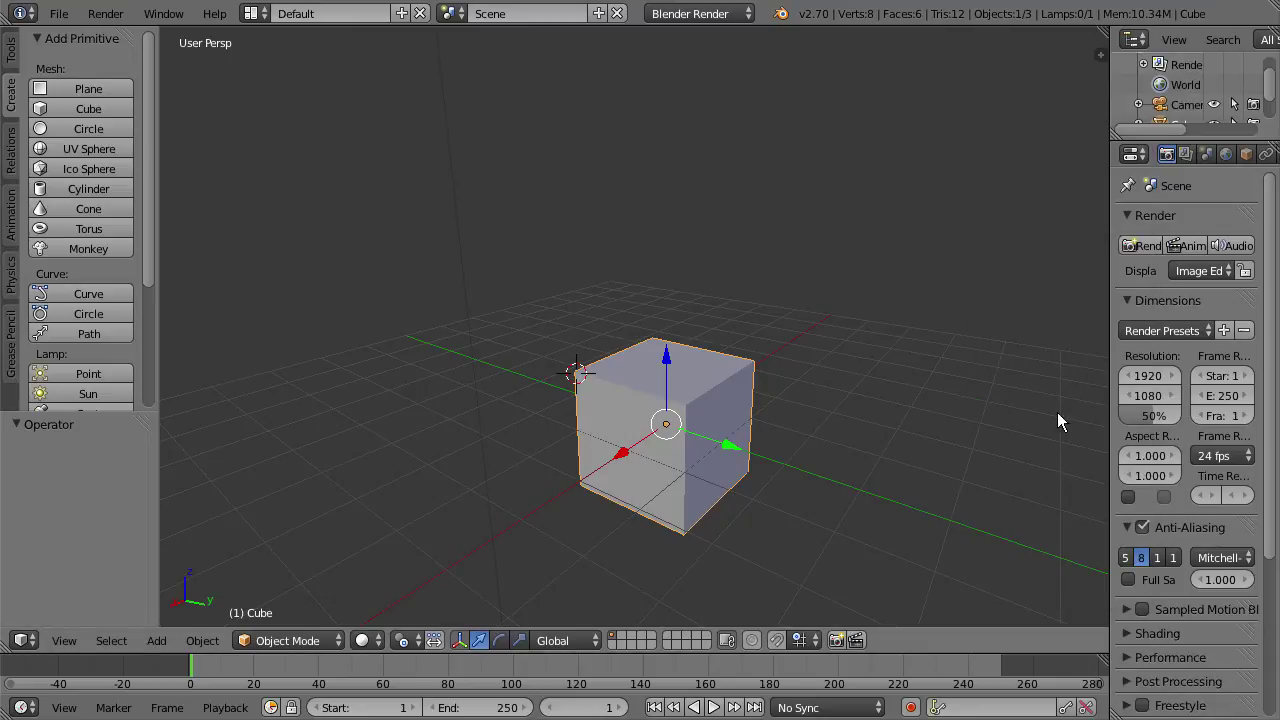
Turn the Properties area into a Graph Editor, then back into Properties
left_click(1134, 156)
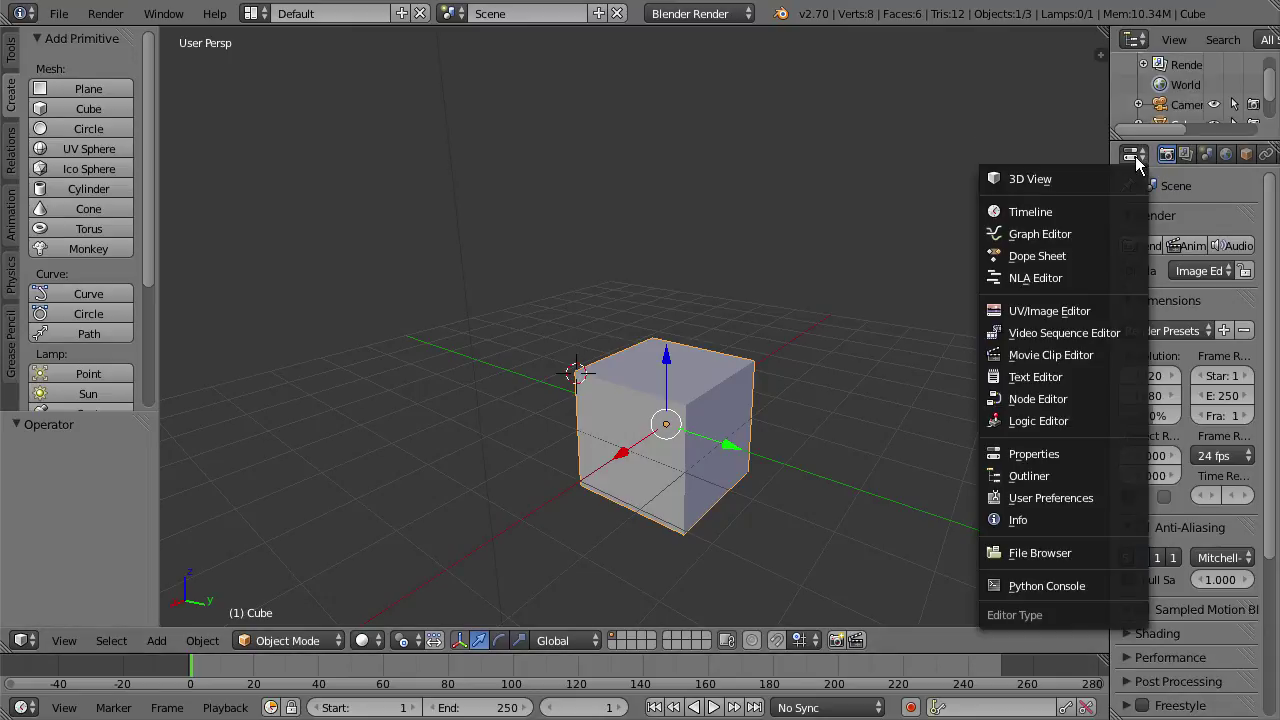
left_click(1109, 237)
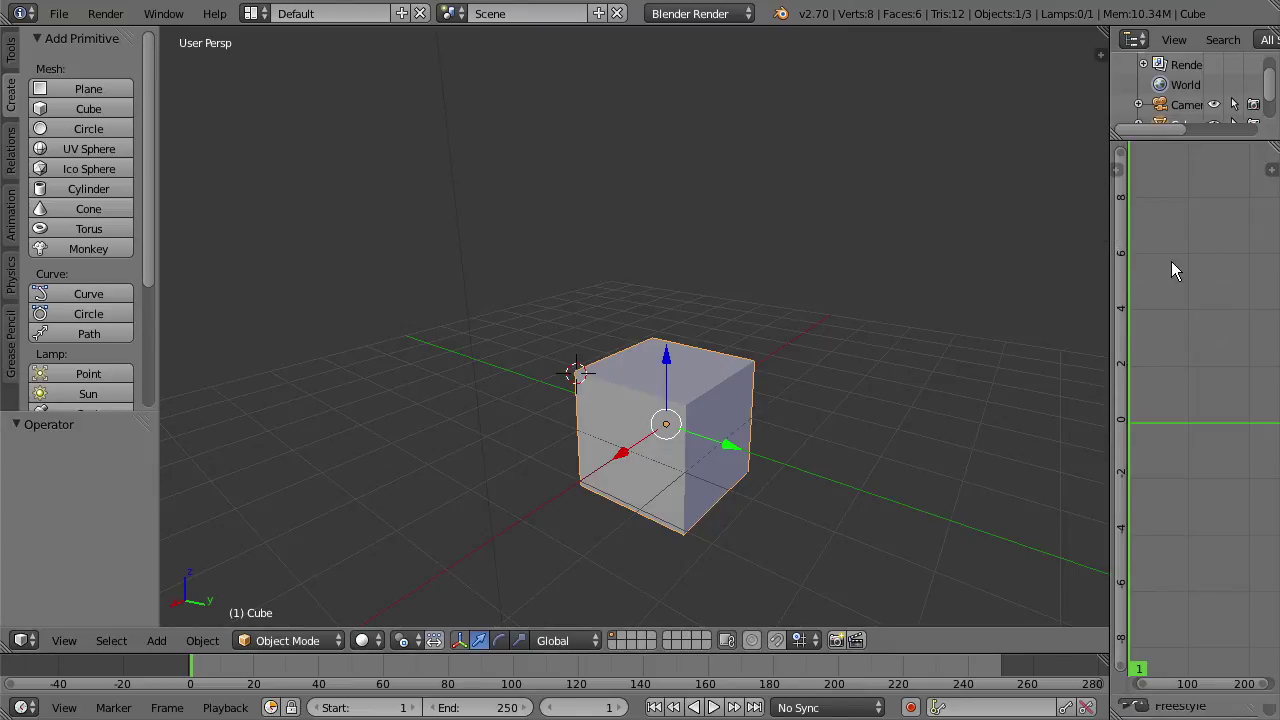
left_click(1133, 708)
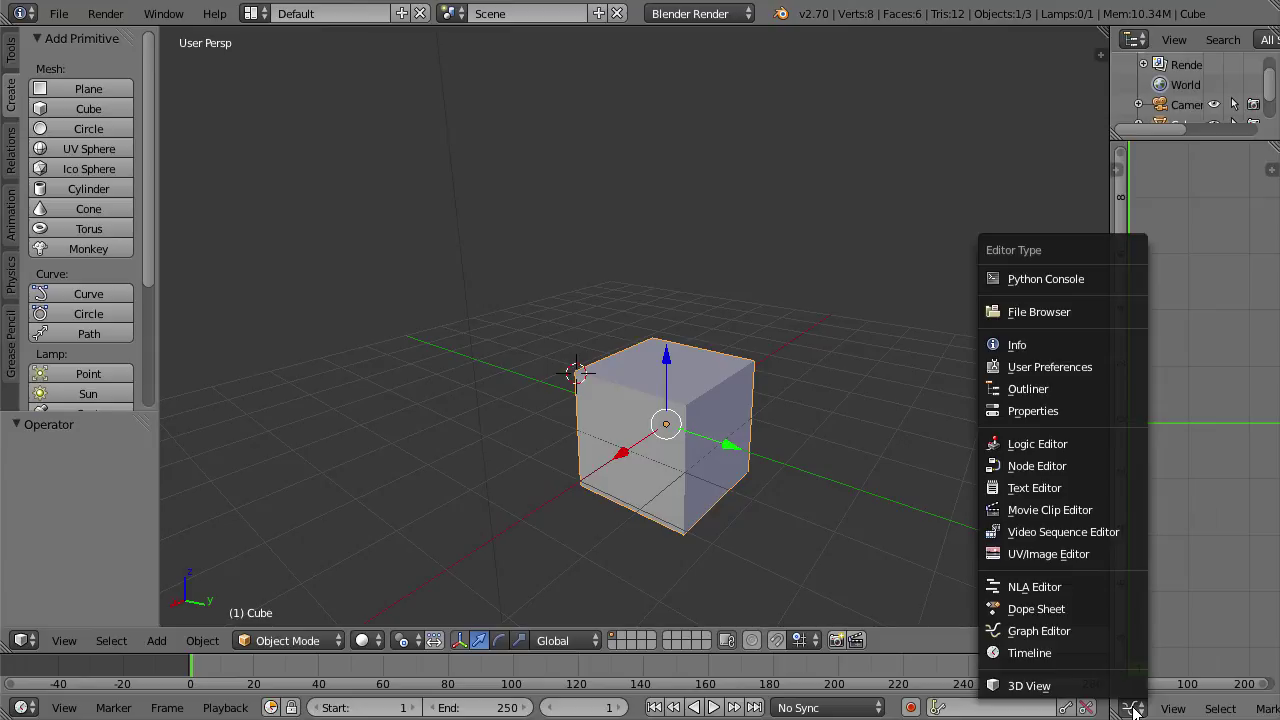
left_click(1058, 412)
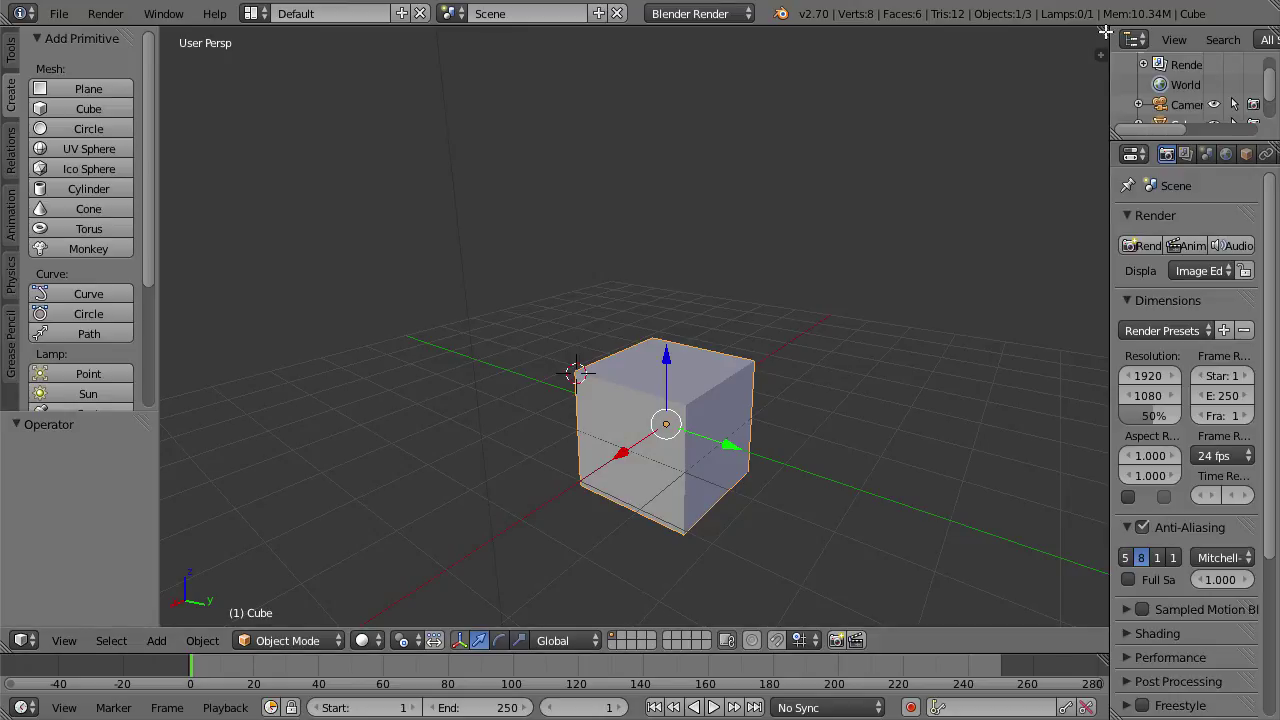
Split the viewport into left and right views, then split the right view into top and bottom
left_click_drag(1105, 32, 580, 160)
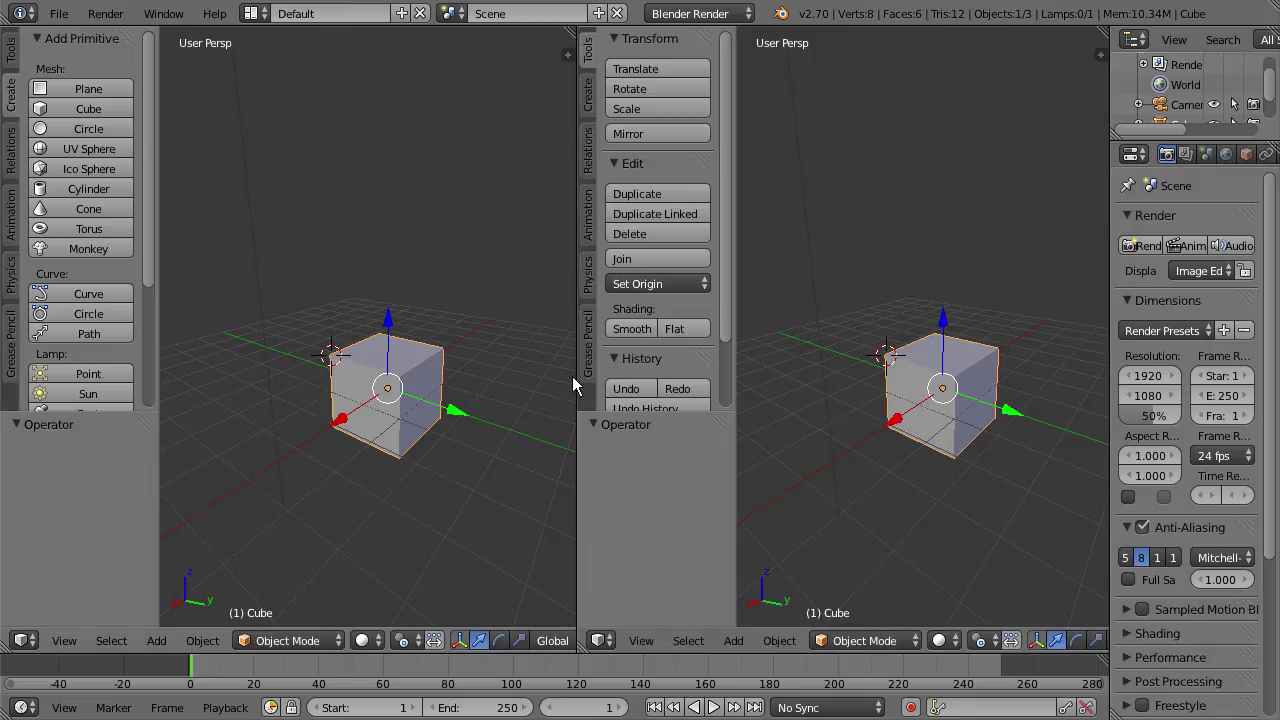
right_click(577, 461)
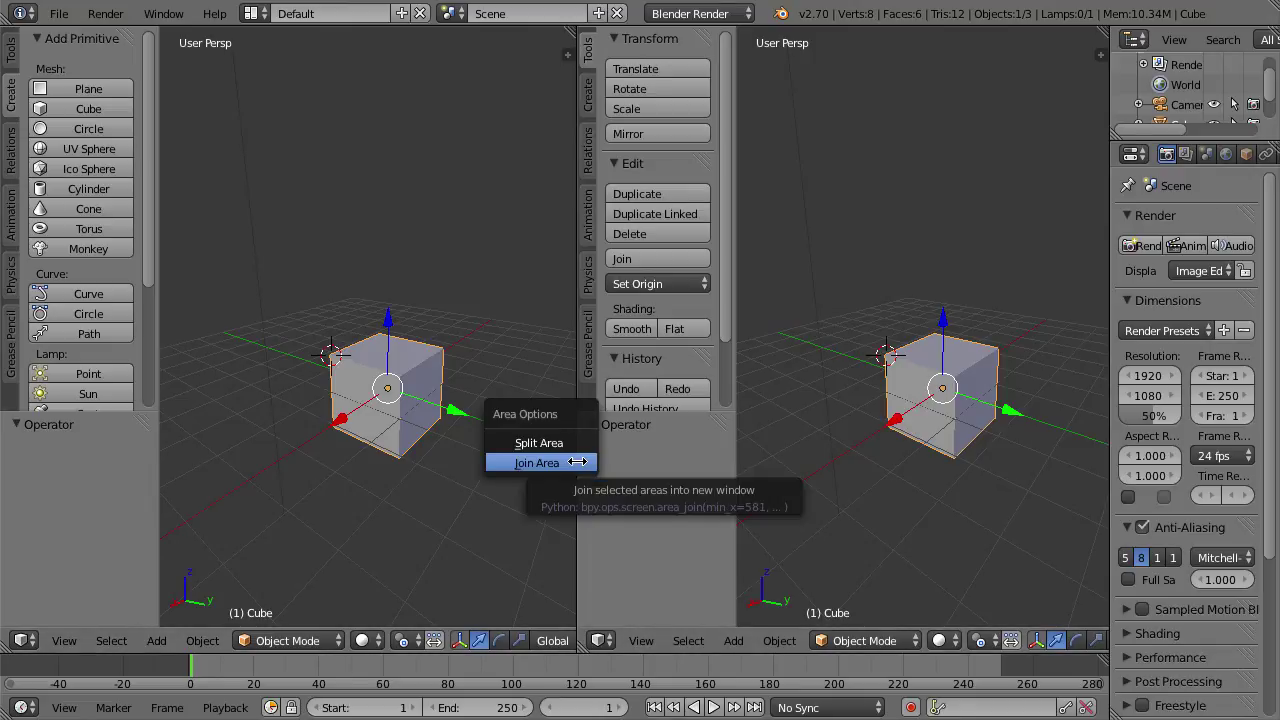
left_click(572, 444)
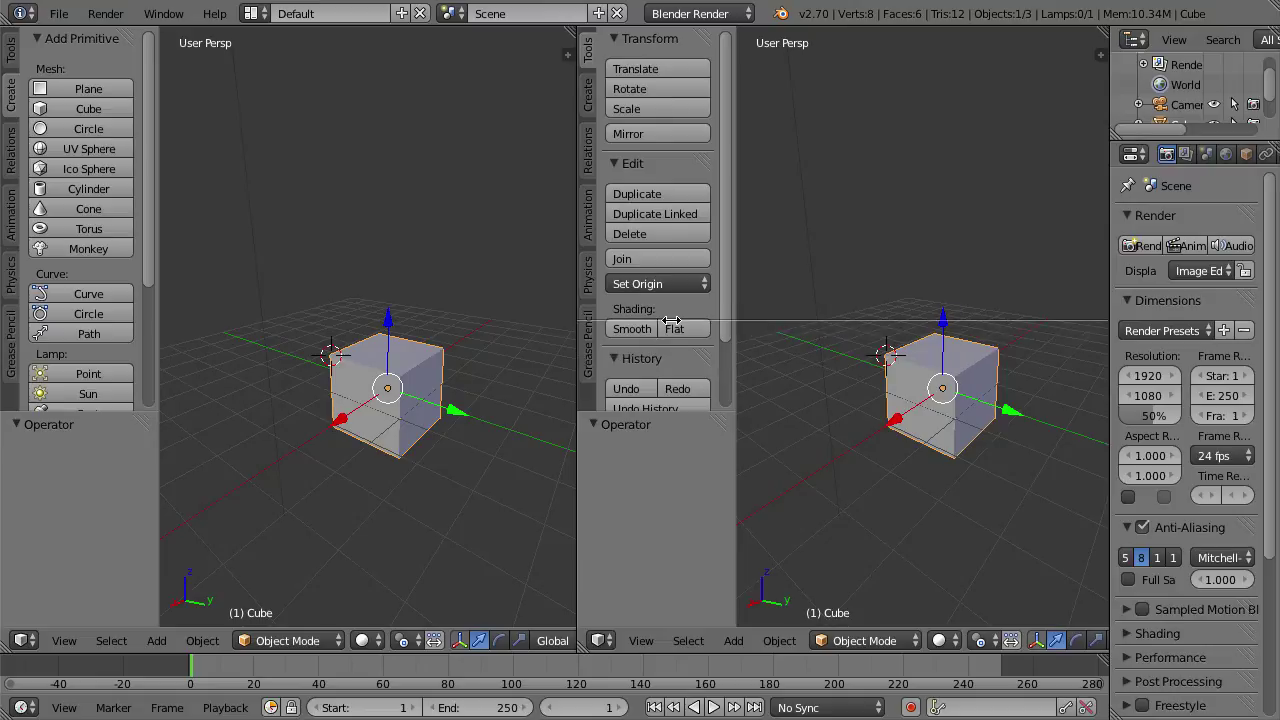
left_click(743, 326)
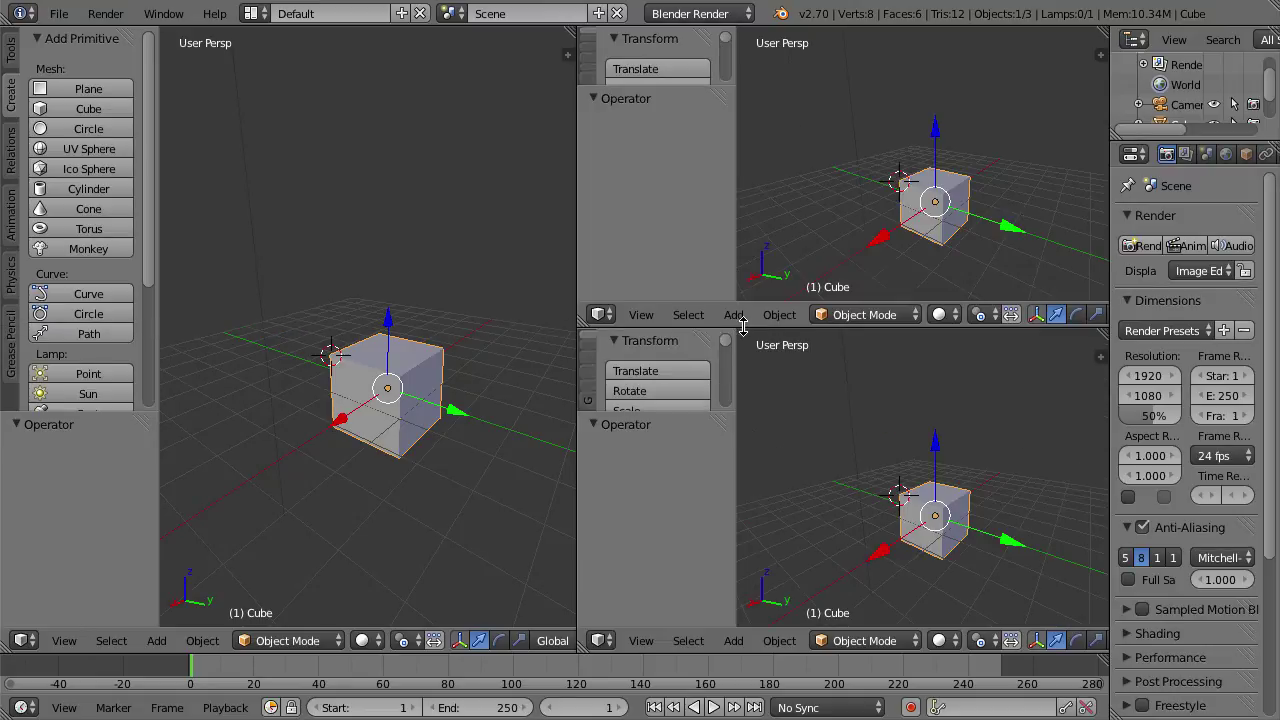
Join the two right-hand views with Join Area, then merge the left and right views into one
right_click(807, 328)
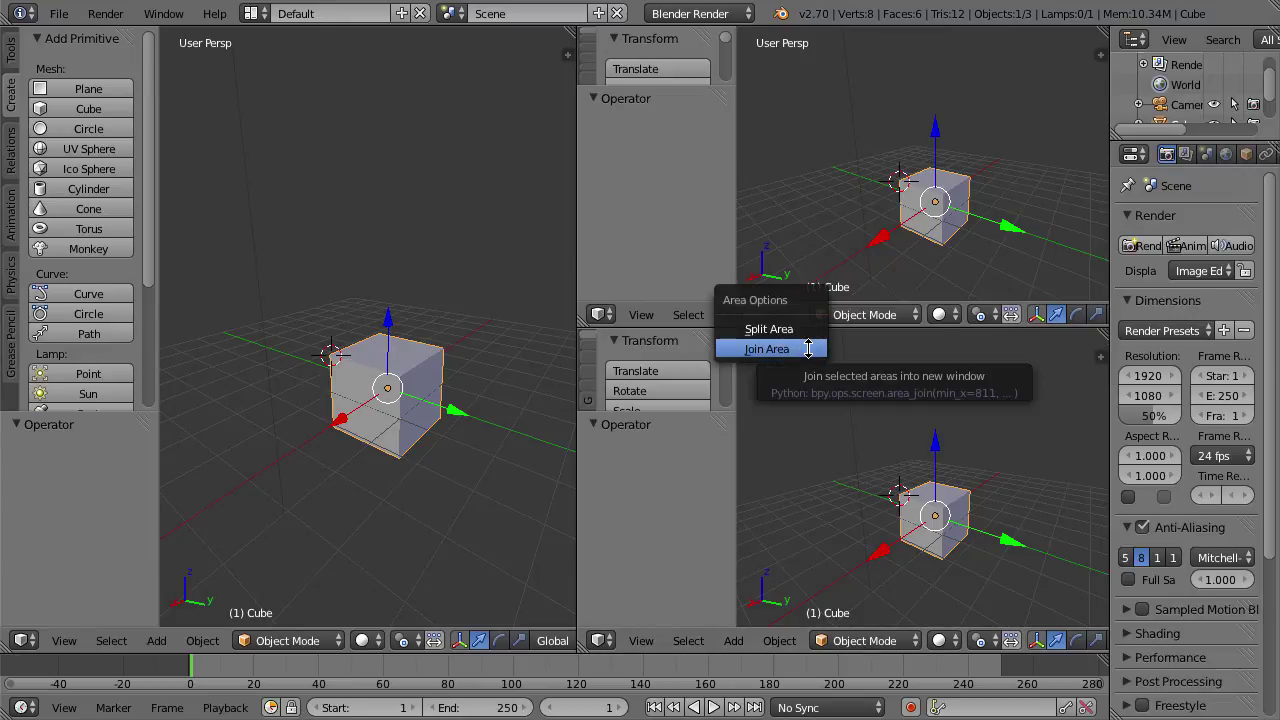
left_click(807, 348)
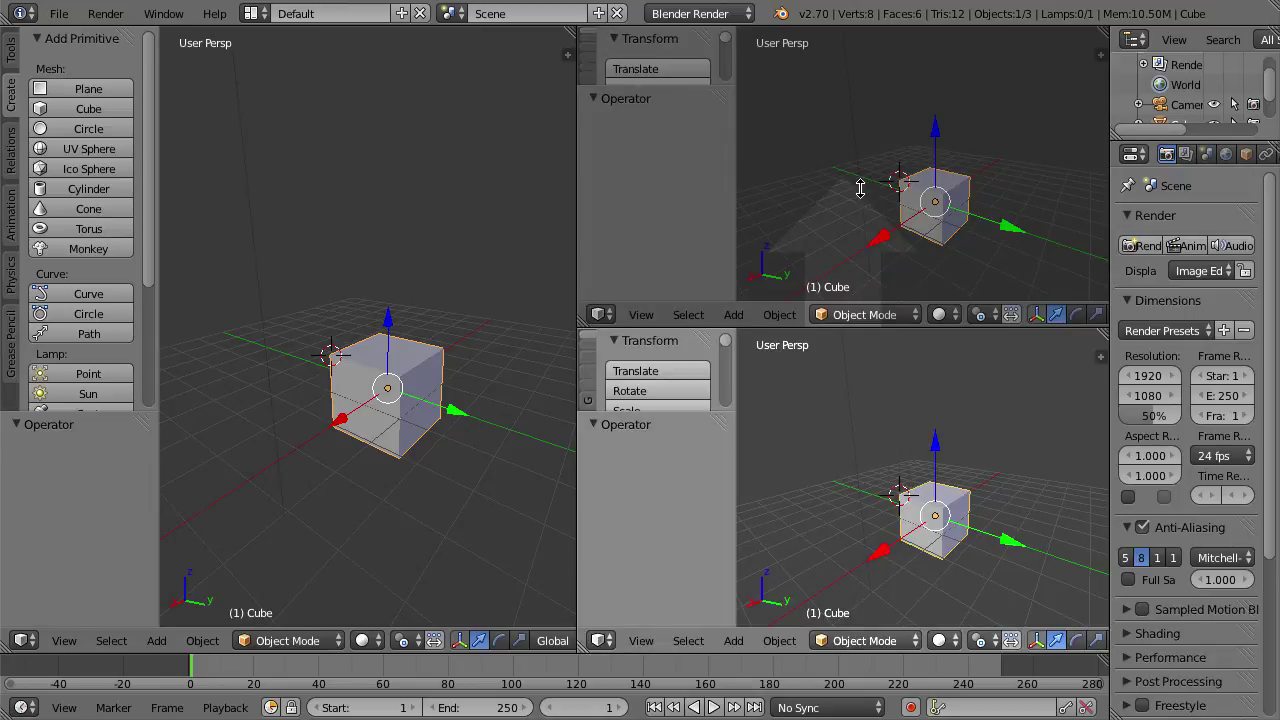
left_click(860, 188)
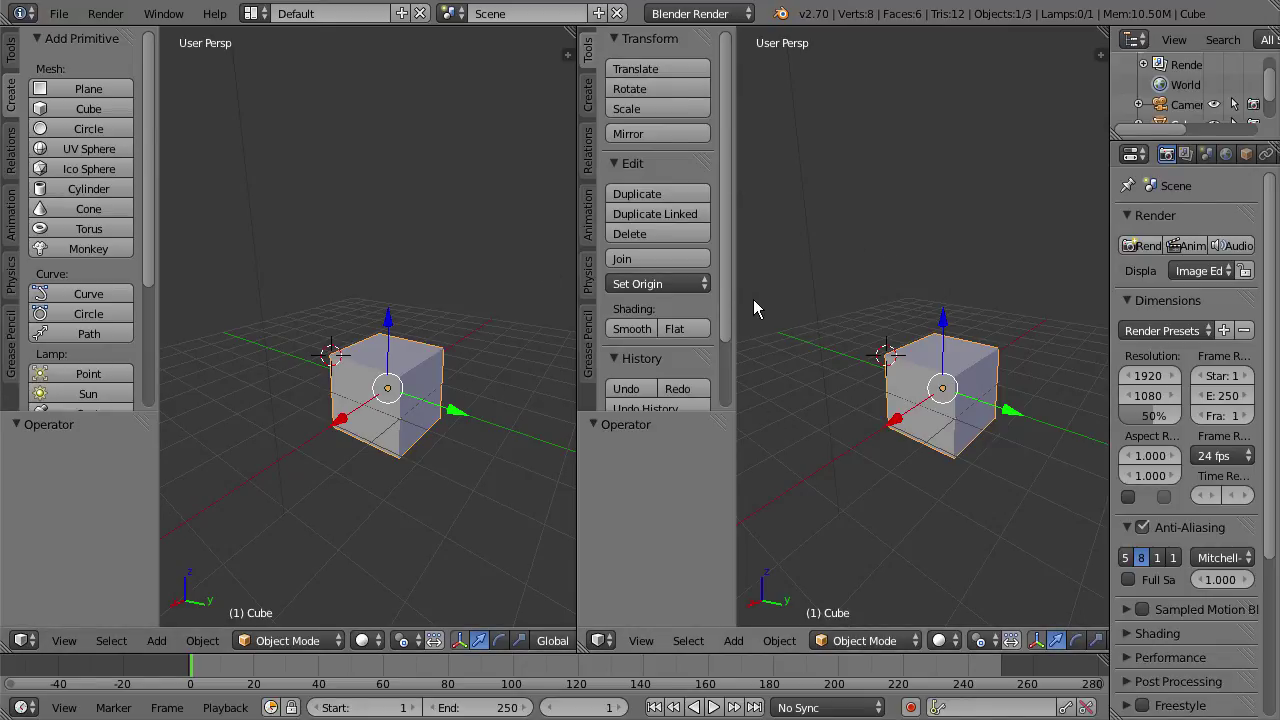
right_click(578, 438)
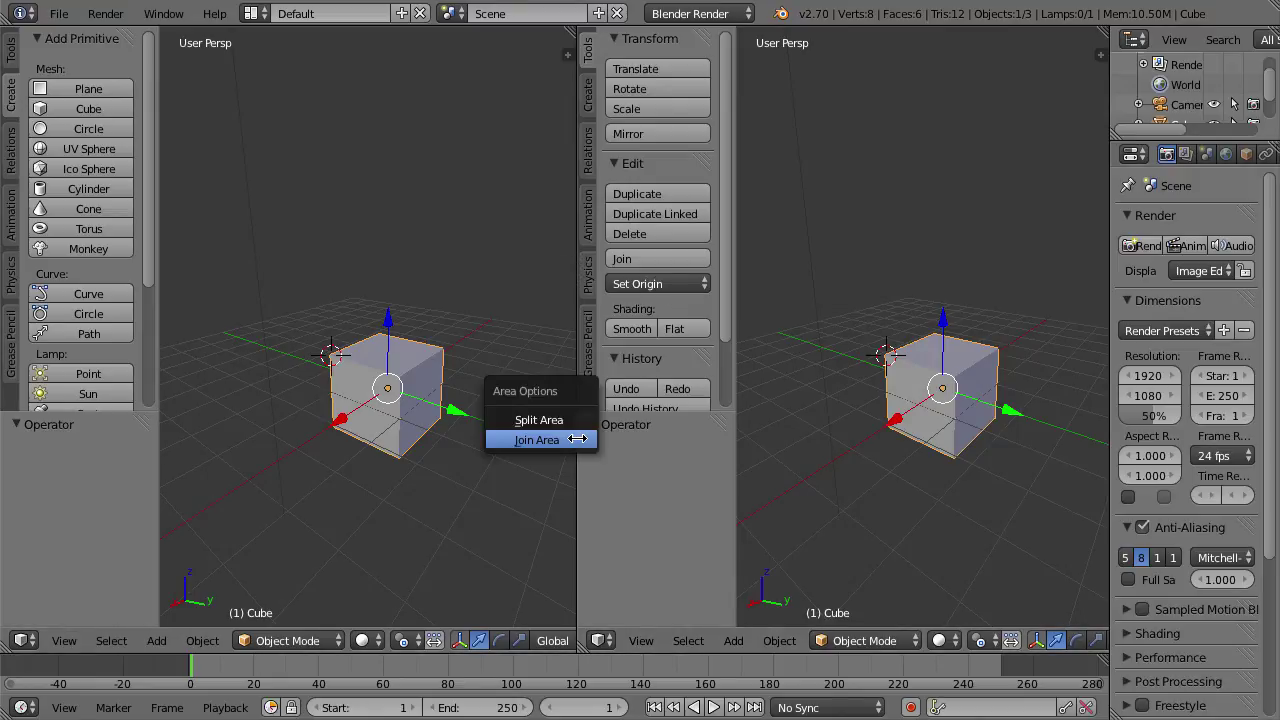
left_click(578, 438)
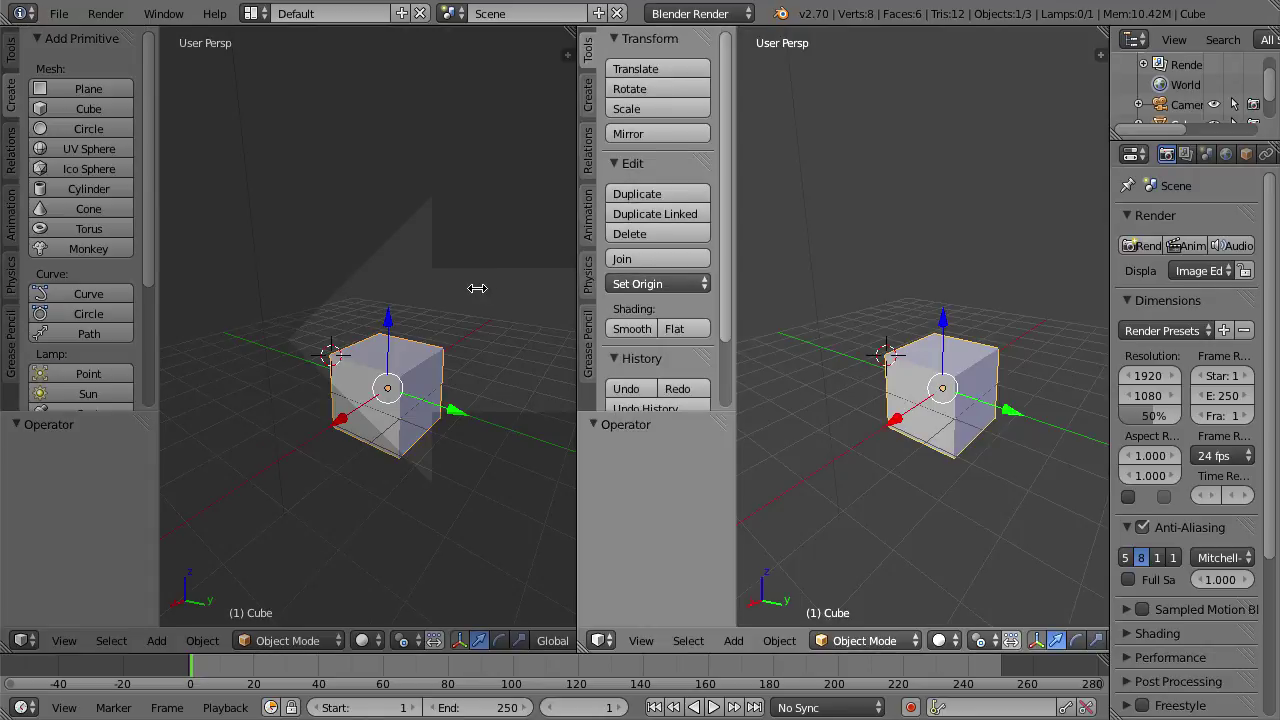
left_click(477, 288)
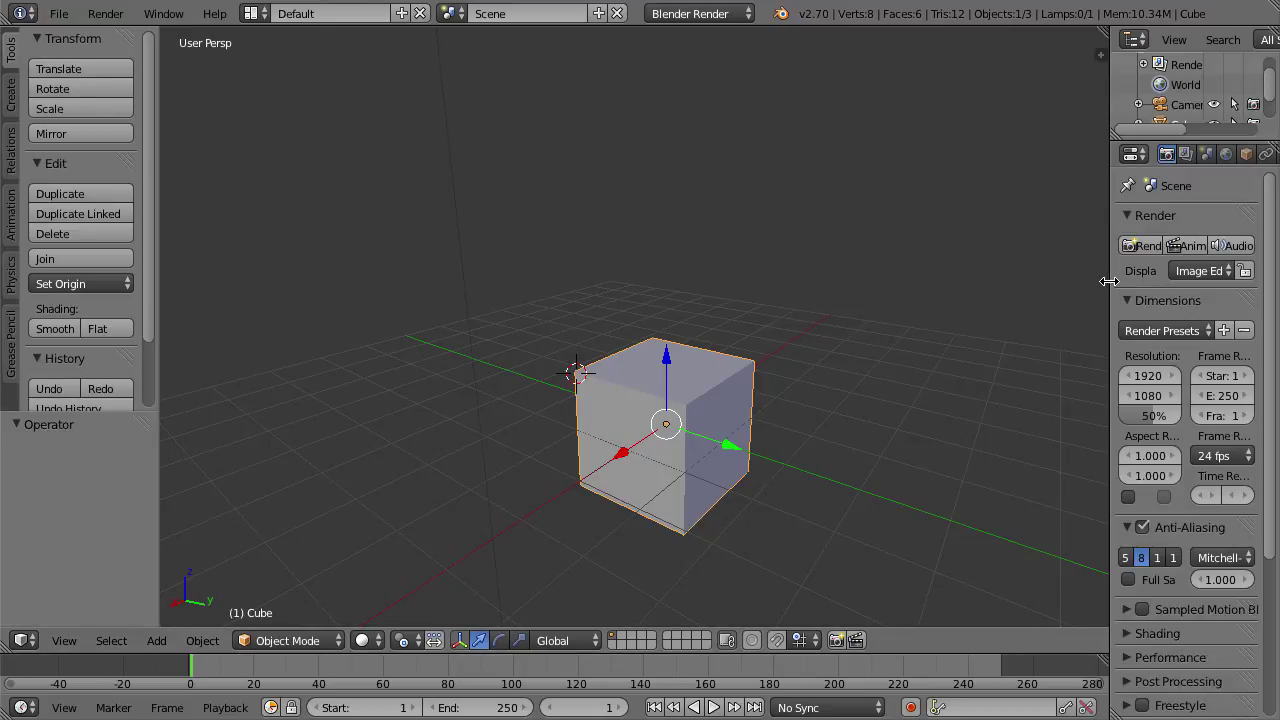
Widen the Properties editor and split off an upper area, making it a Text Editor, then a Timeline
left_click_drag(1111, 281, 1005, 280)
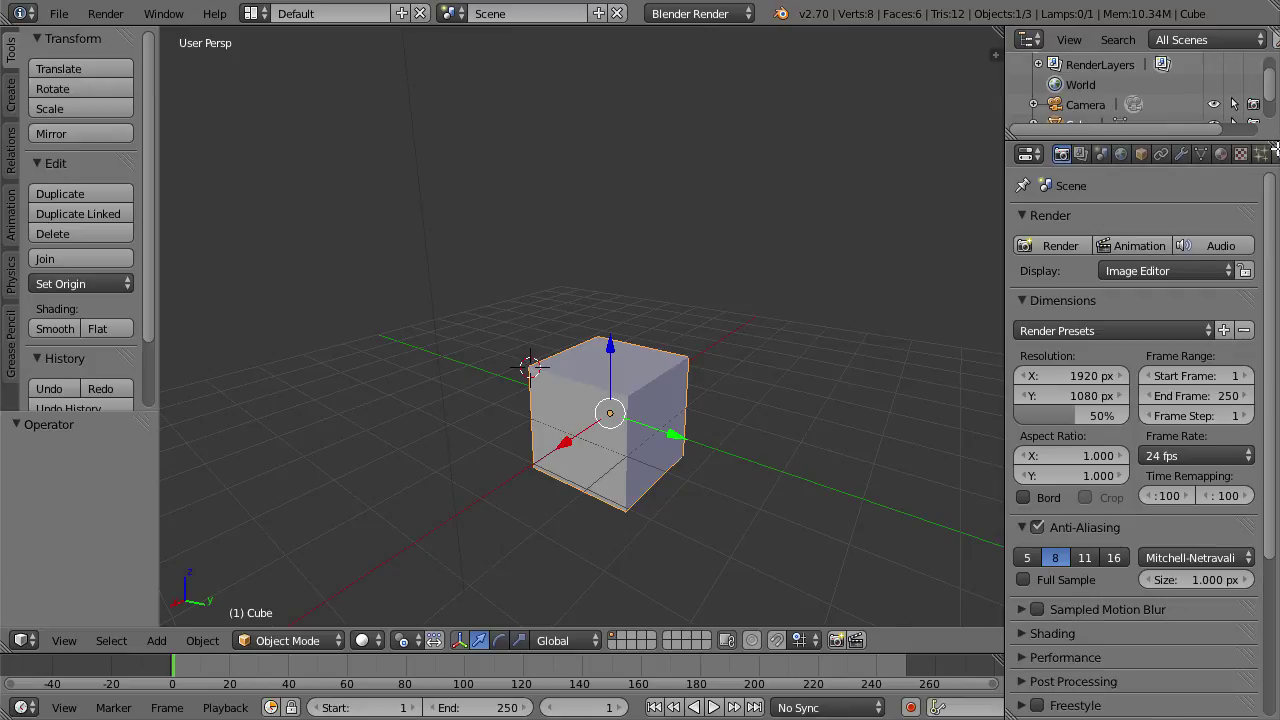
left_click_drag(1274, 147, 1239, 387)
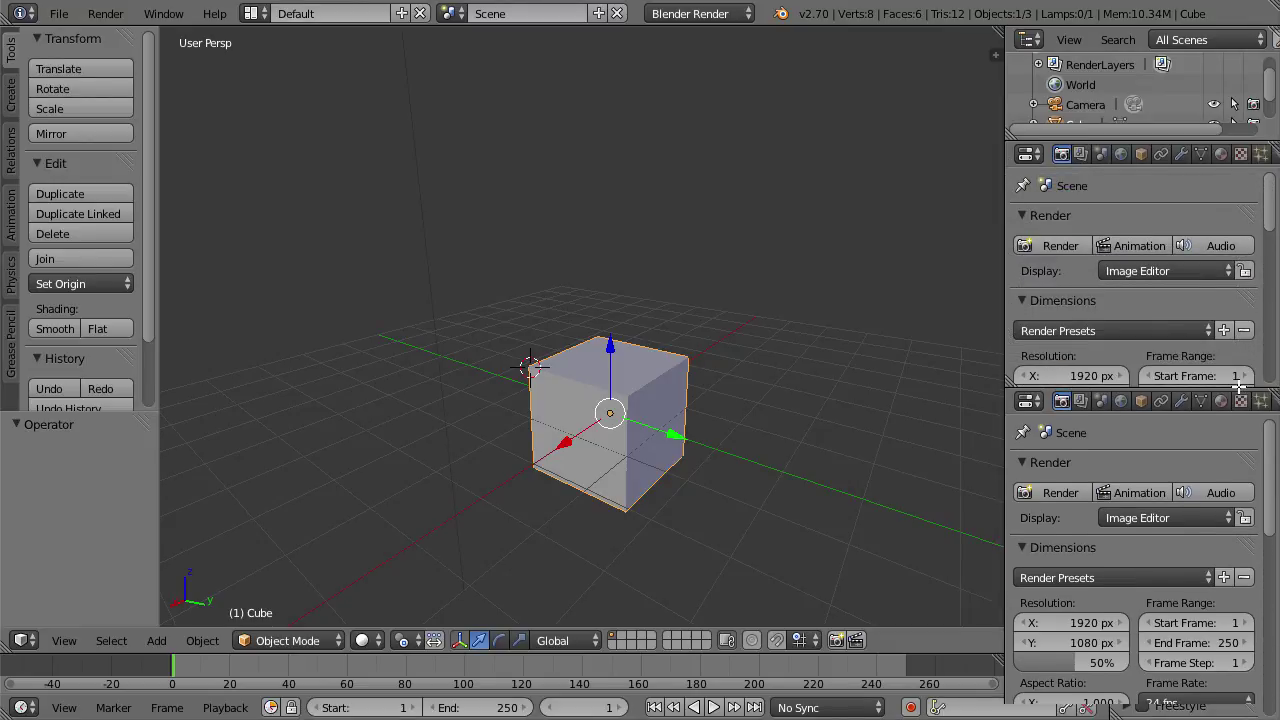
left_click(1027, 153)
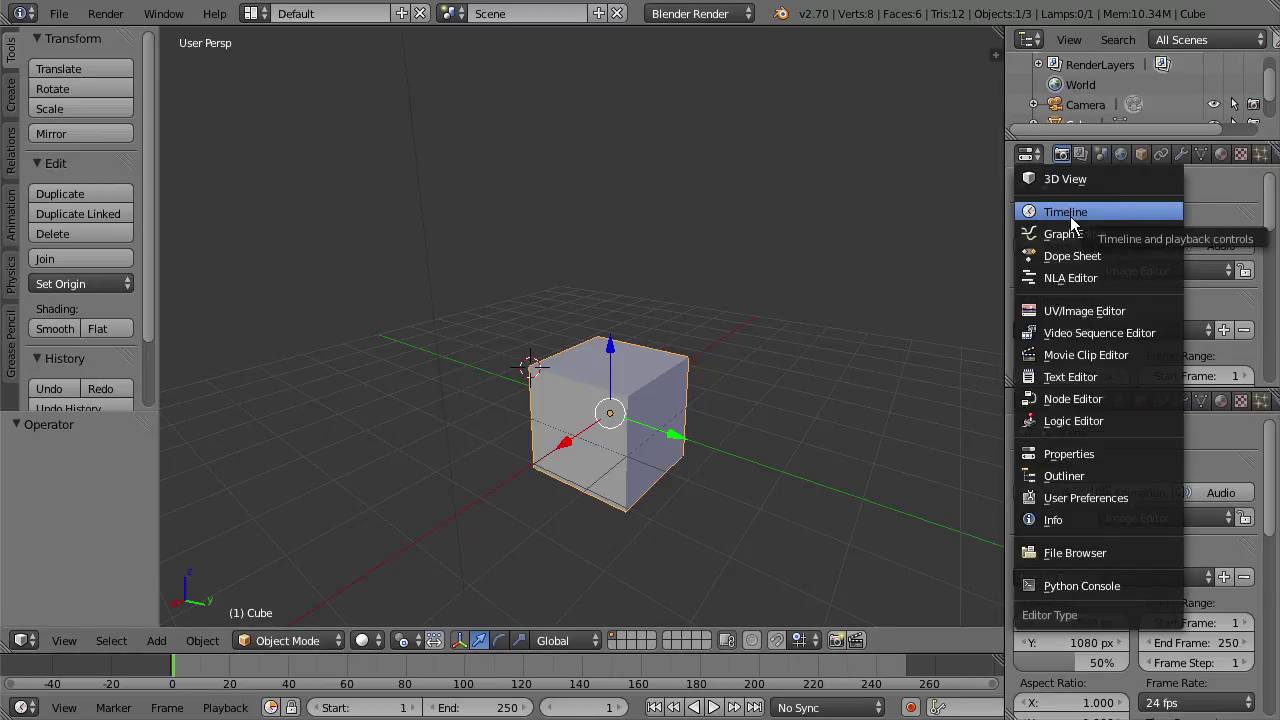
left_click(1109, 376)
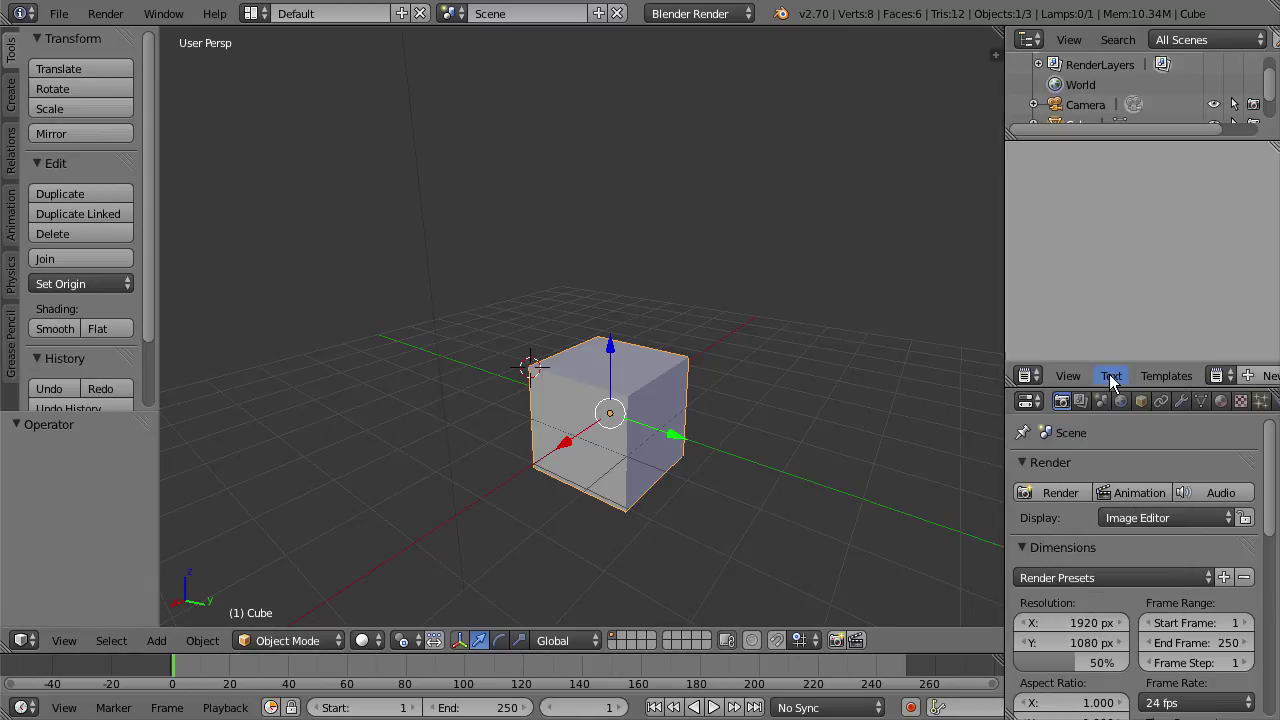
left_click(1036, 375)
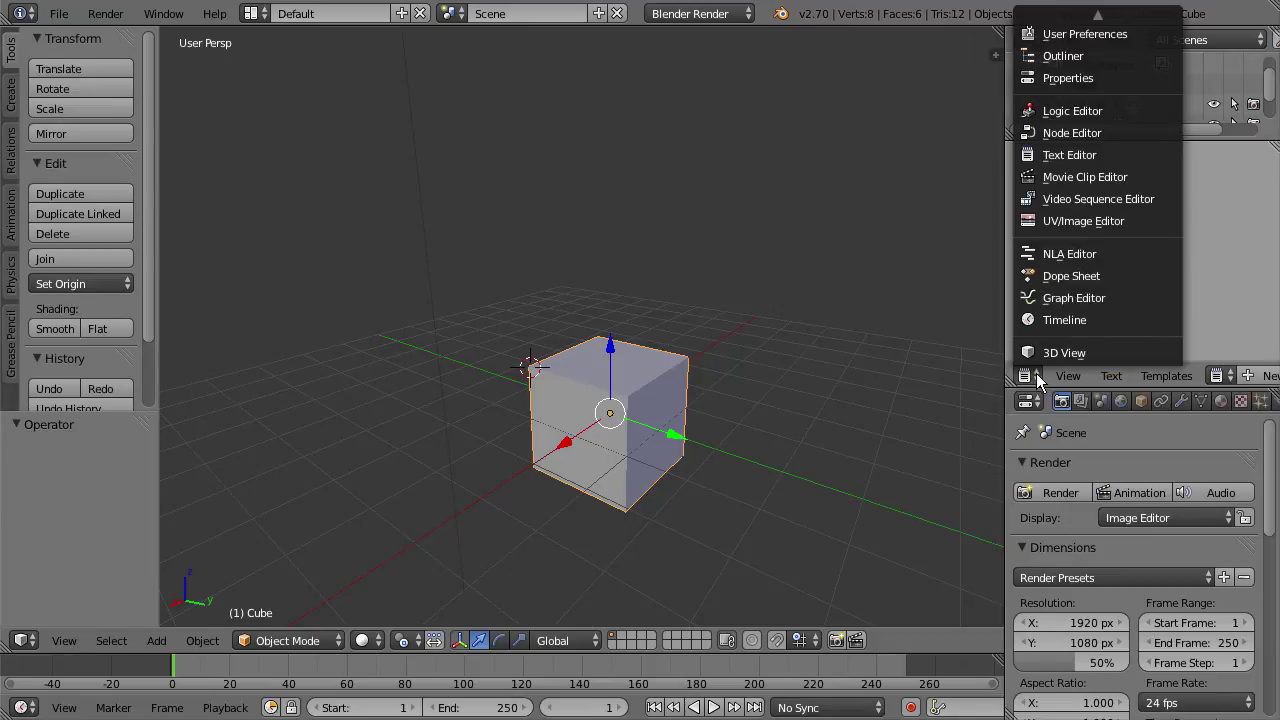
left_click(1053, 319)
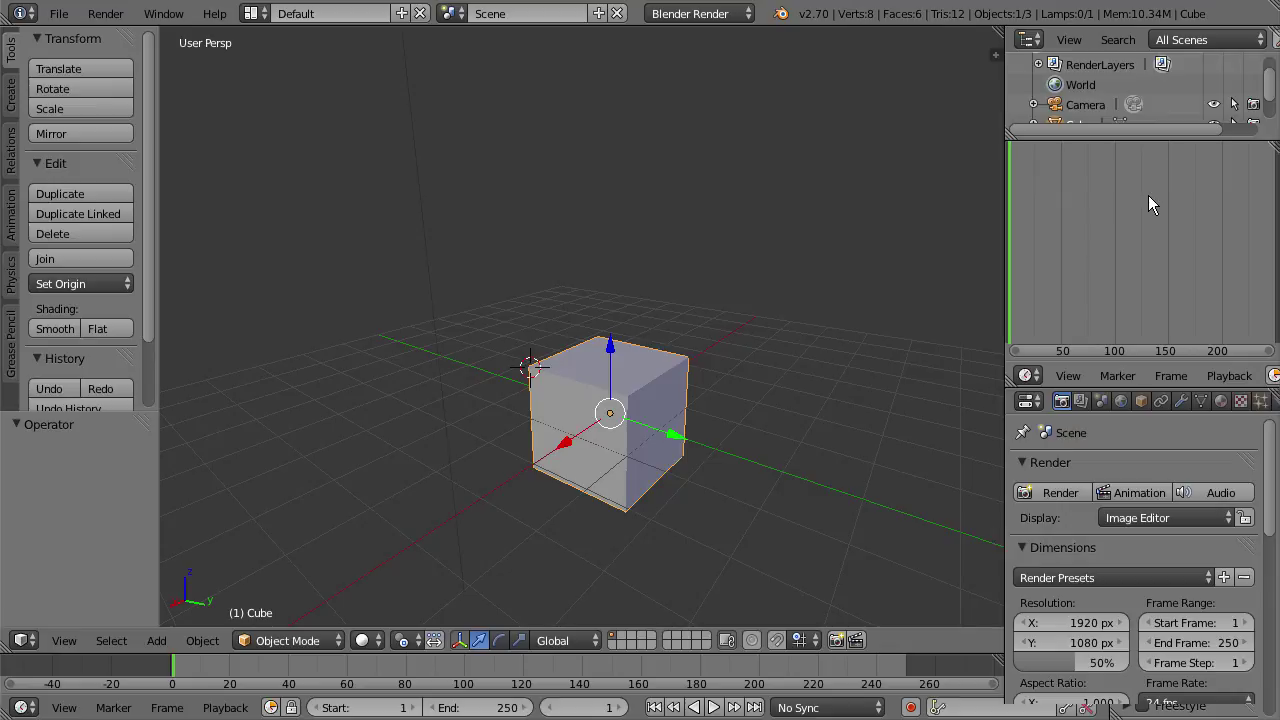
Join the Timeline area back into the Properties editor
right_click(1087, 387)
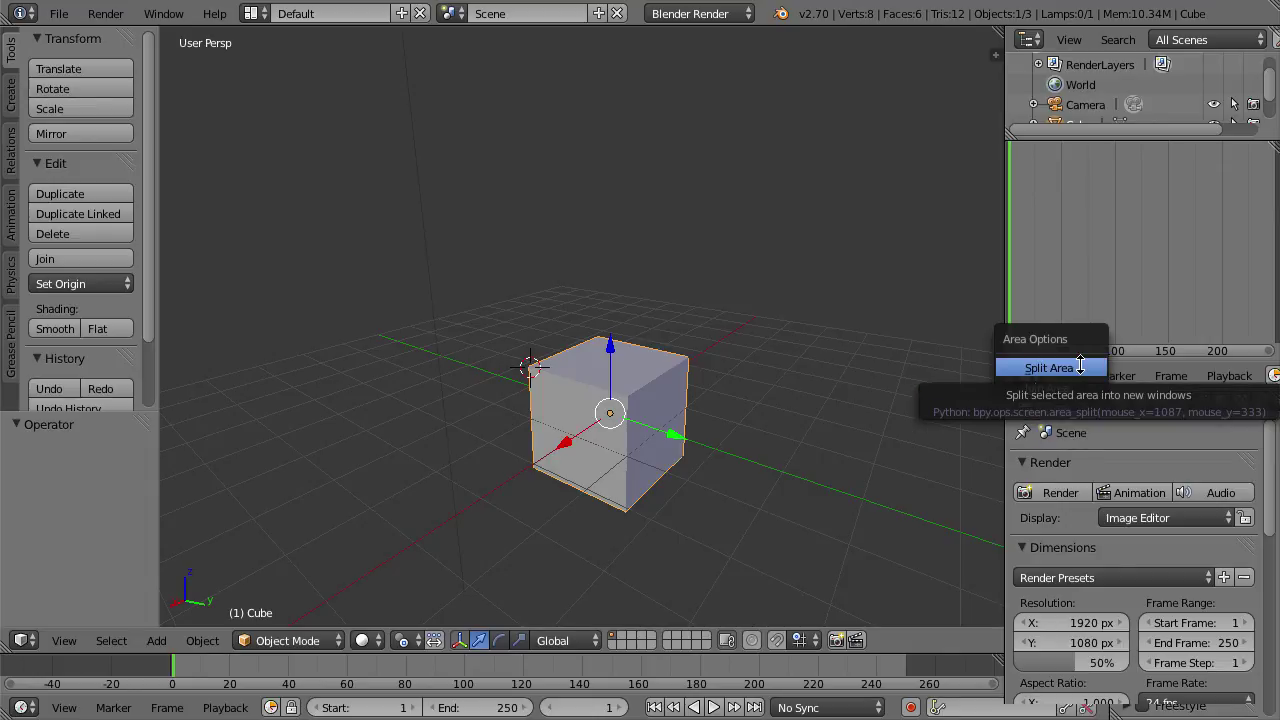
left_click(1077, 386)
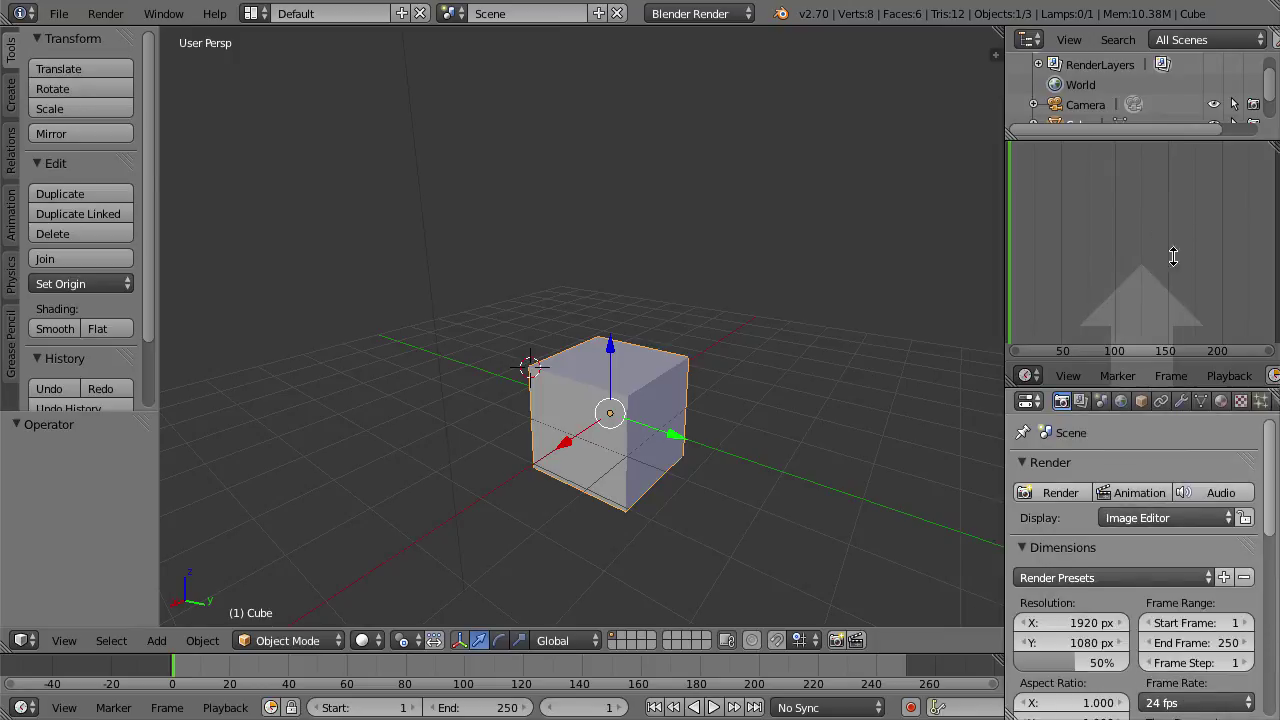
left_click(1163, 254)
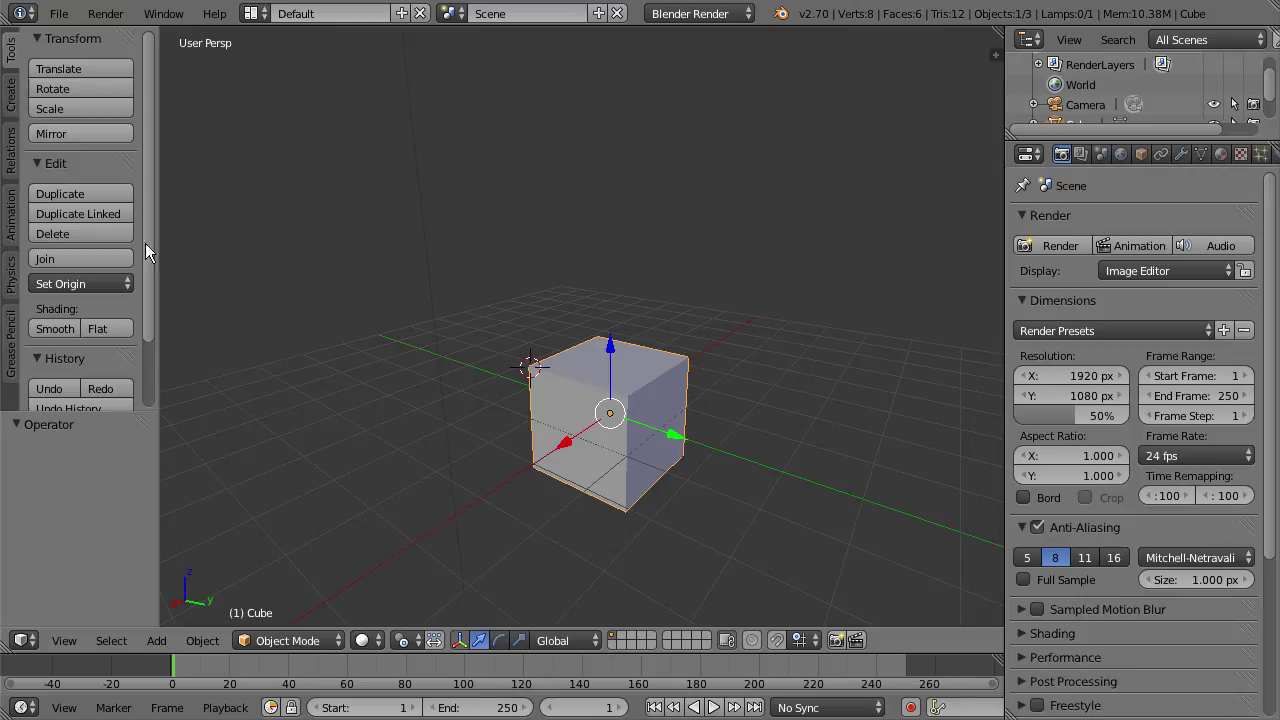
Browse the Create and Relations tool tabs, then switch the cube into Edit Mode
left_click(12, 100)
left_click(10, 172)
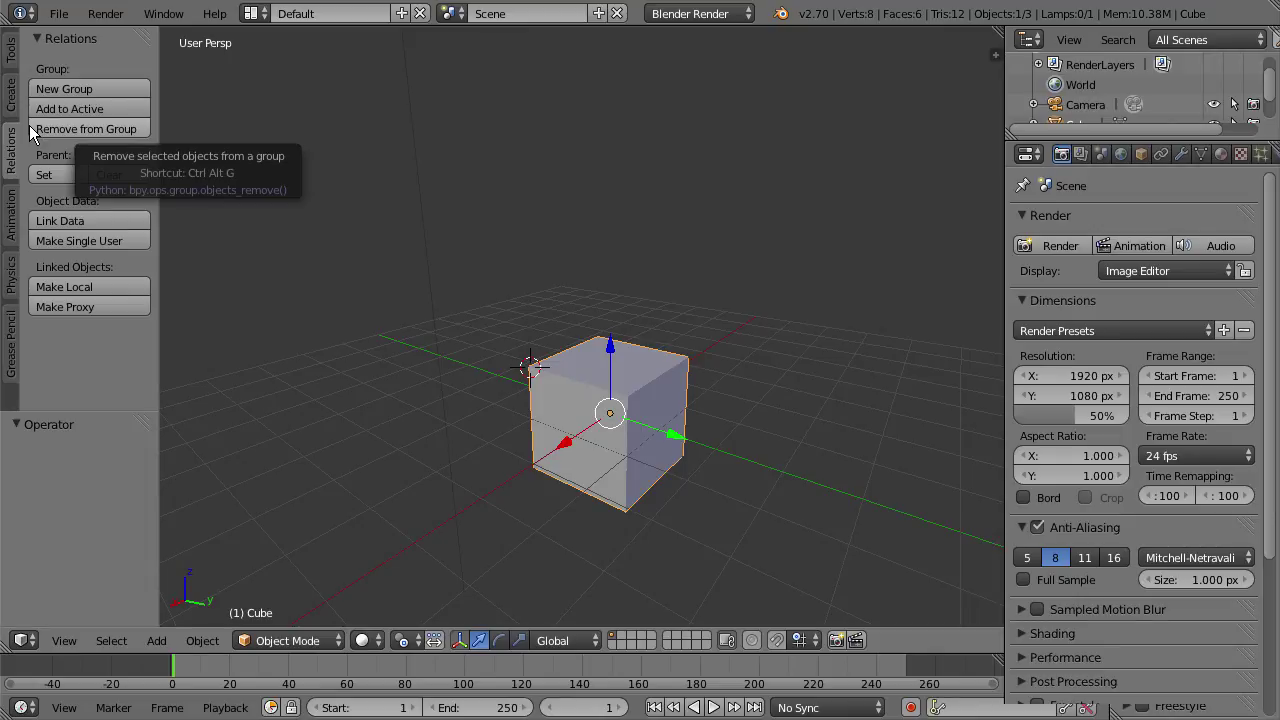
left_click(297, 640)
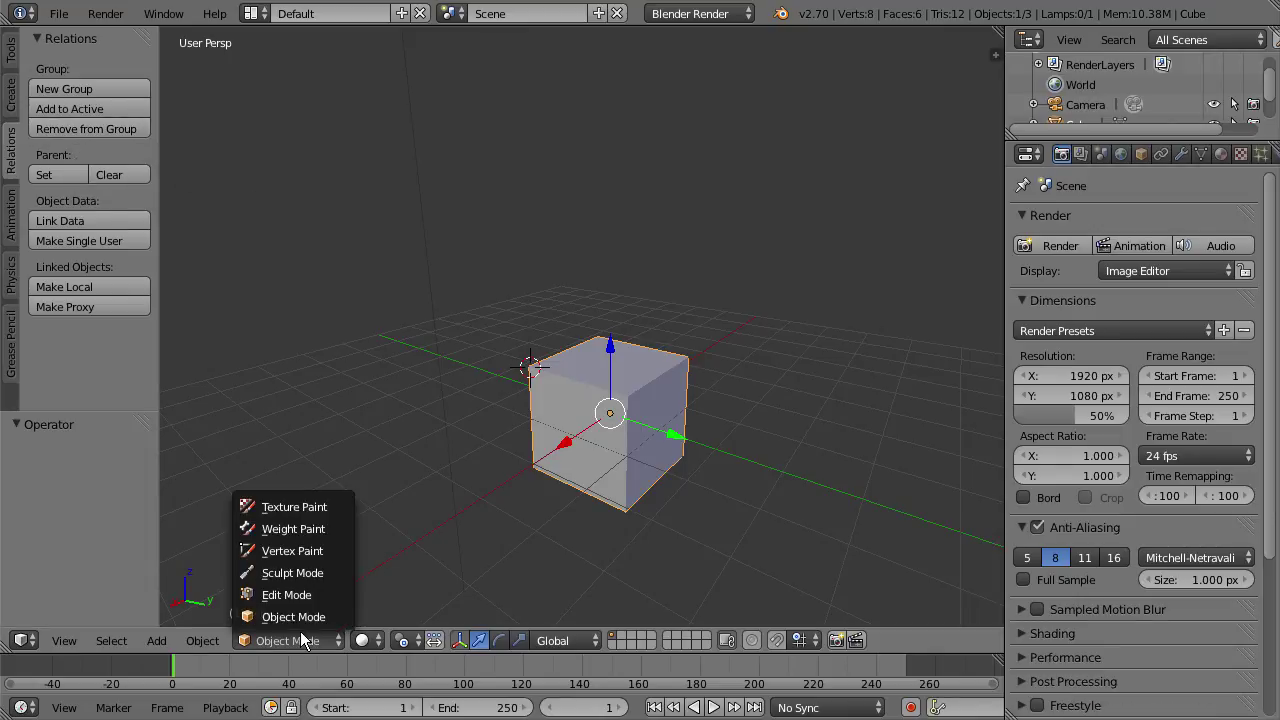
left_click(298, 595)
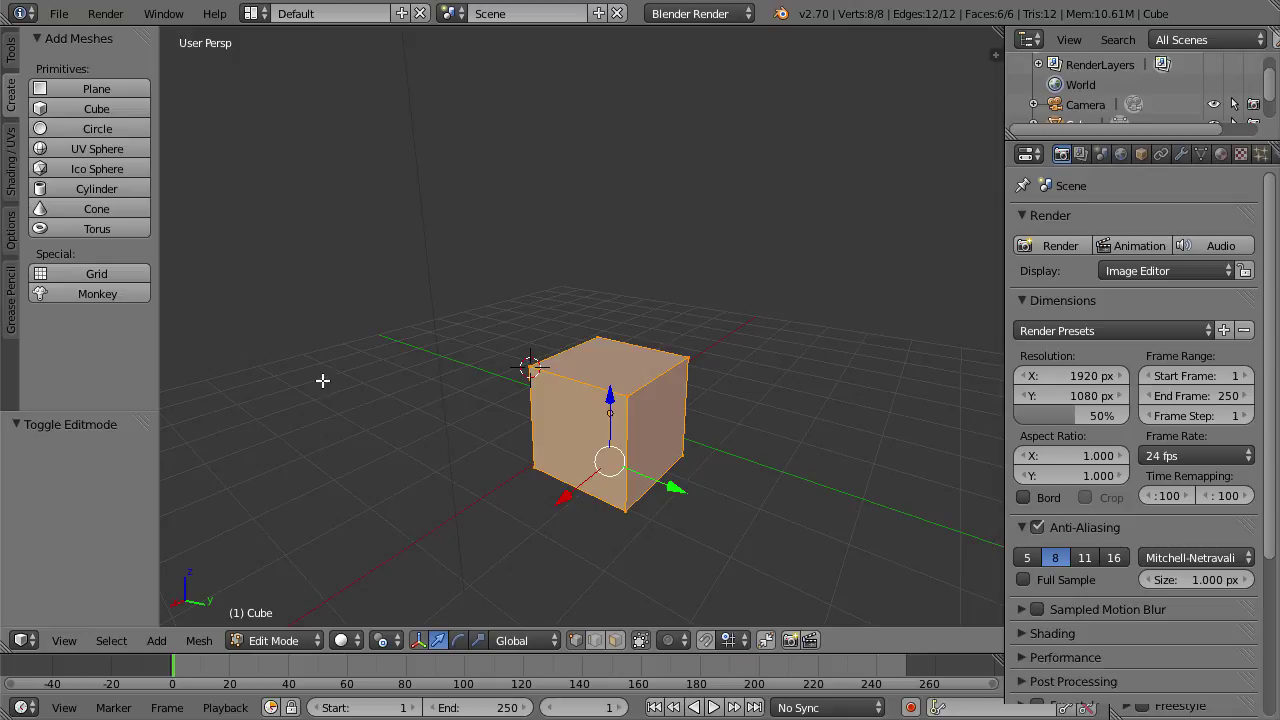
Show the Tools tab's mesh editing tools, such as Extrude, Subdivide and Loop Cut
left_click(11, 62)
scroll(146, 121, "down", 3)
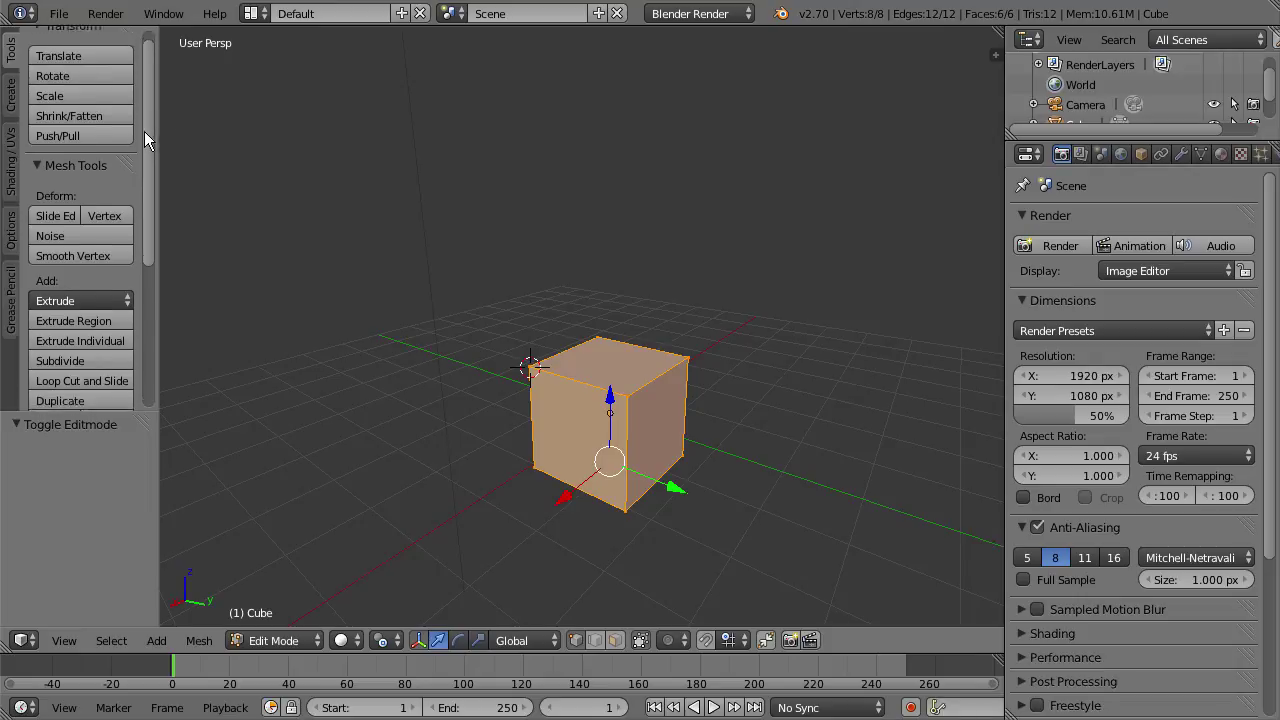
scroll(142, 158, "down", 5)
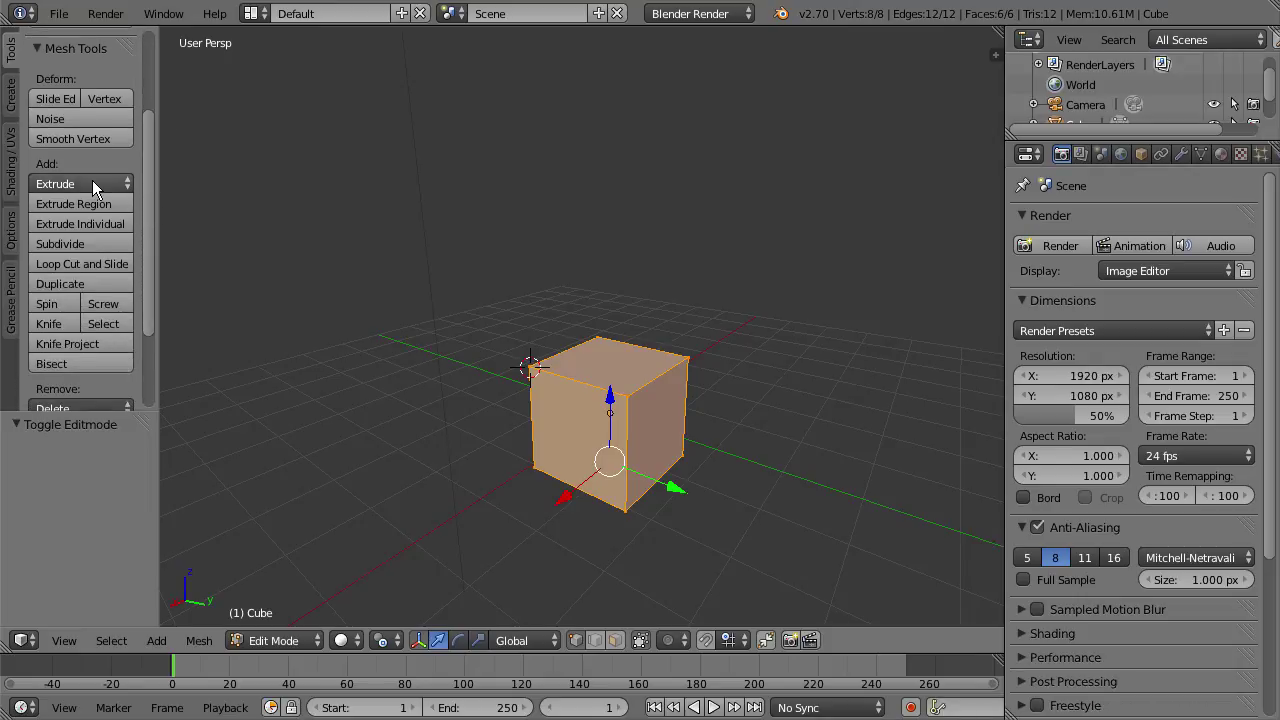
Put the cube in Sculpt Mode, then Vertex Paint mode with 35 px radius brush and Mix blend
left_click(306, 643)
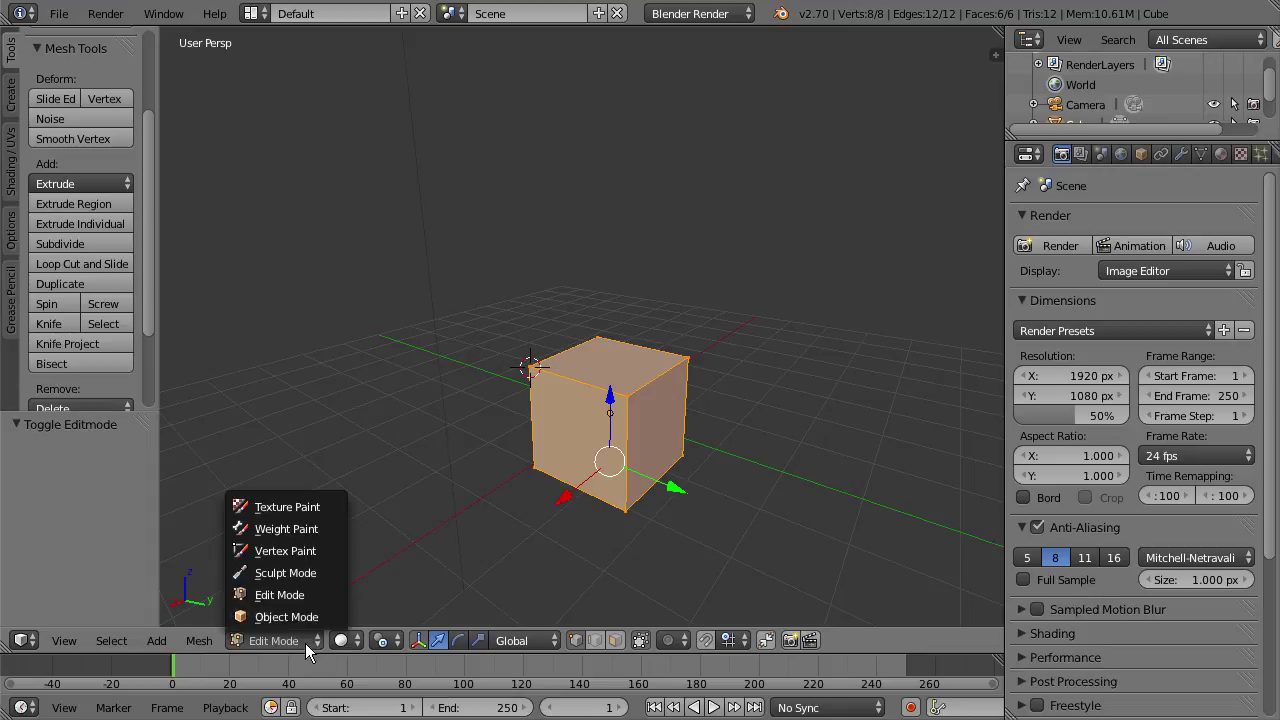
left_click(286, 578)
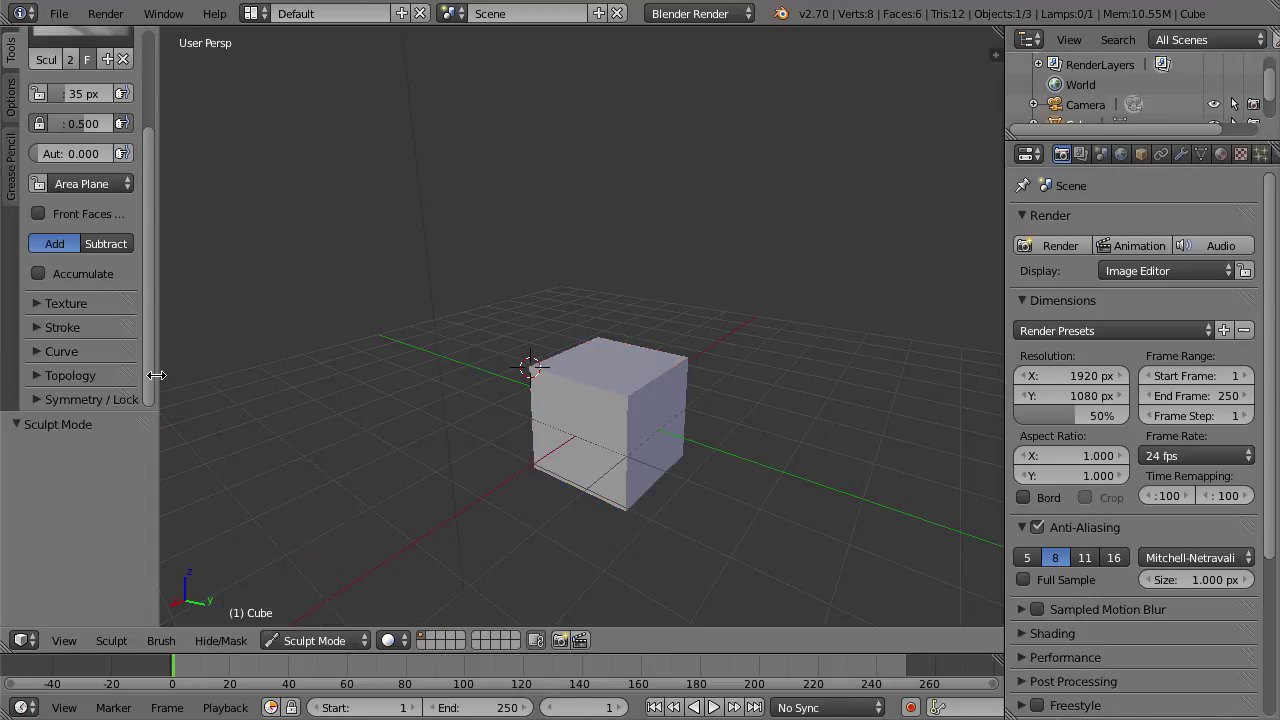
scroll(155, 375, "up", 5)
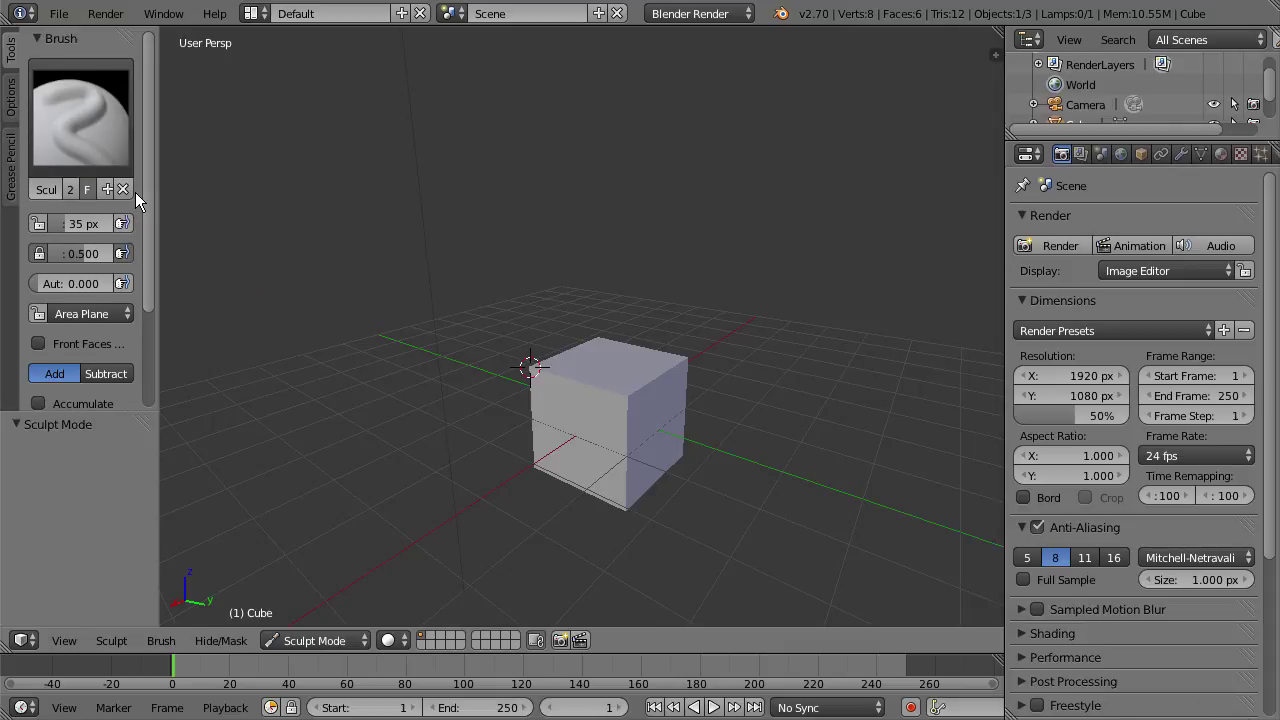
left_click(334, 641)
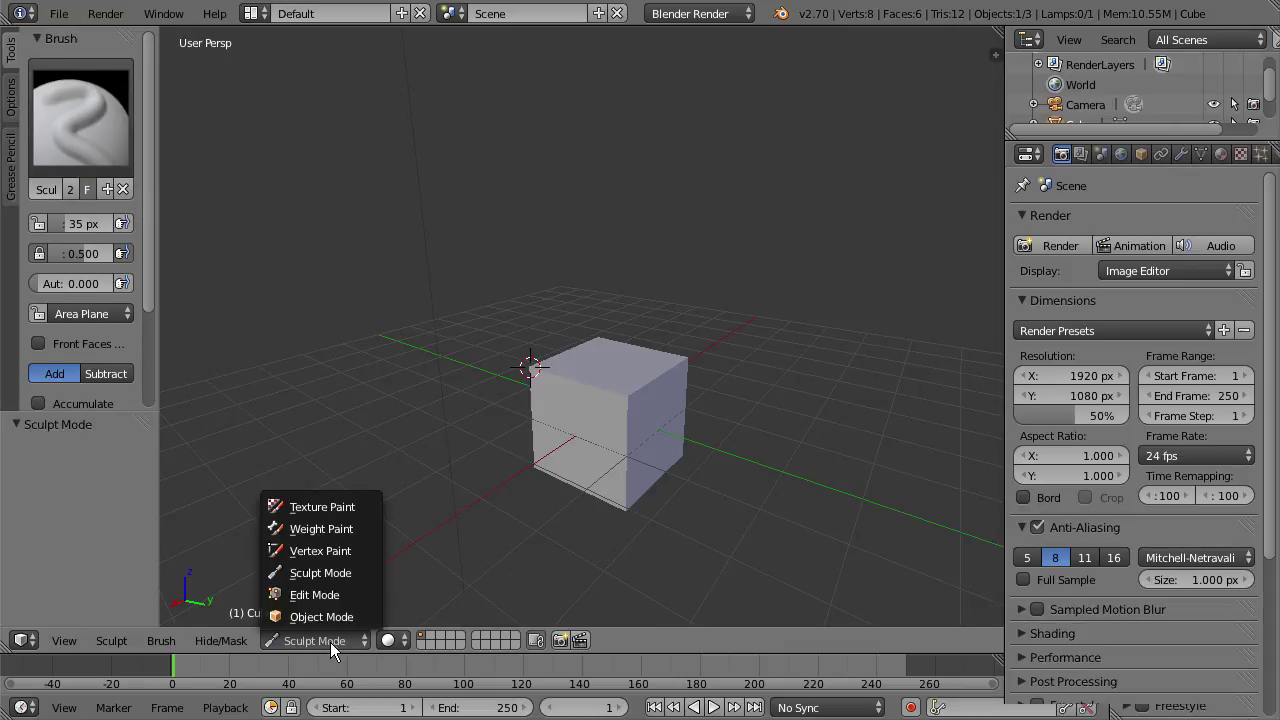
left_click(332, 551)
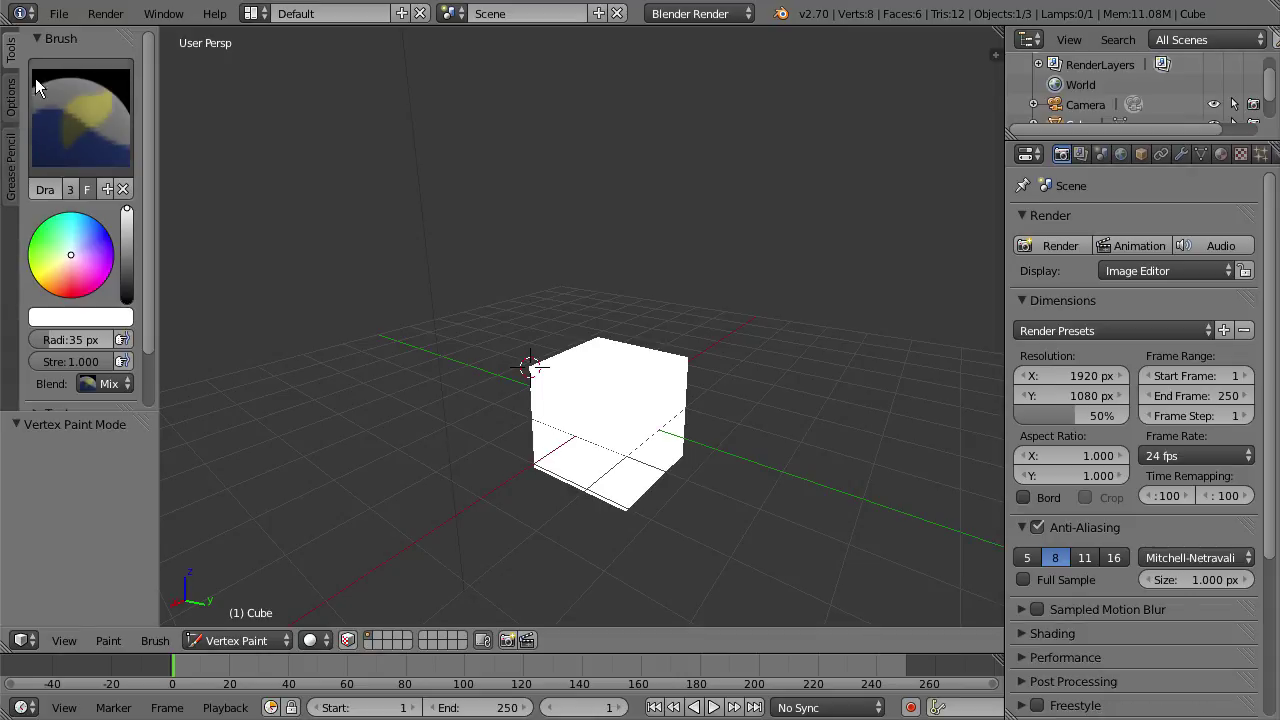
Switch the cube to Object Mode and show the Animation tab's keyframe and motion path tools
left_click(278, 637)
left_click(283, 616)
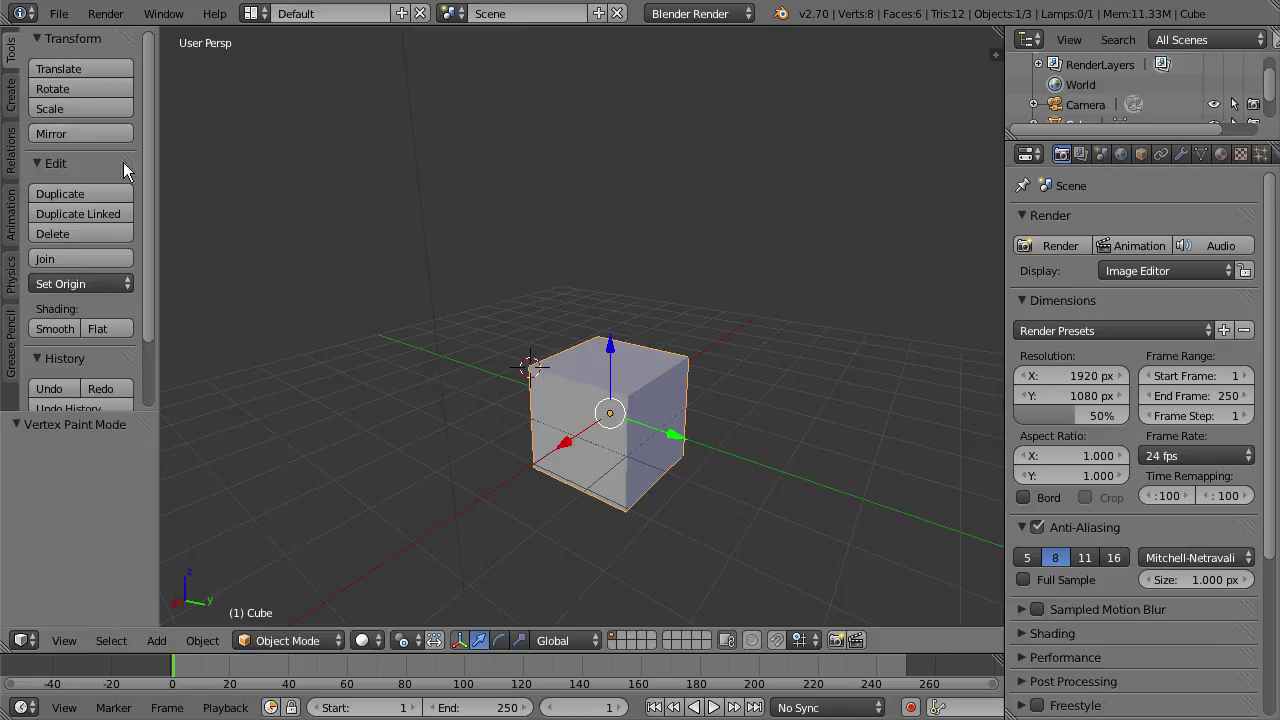
left_click(11, 226)
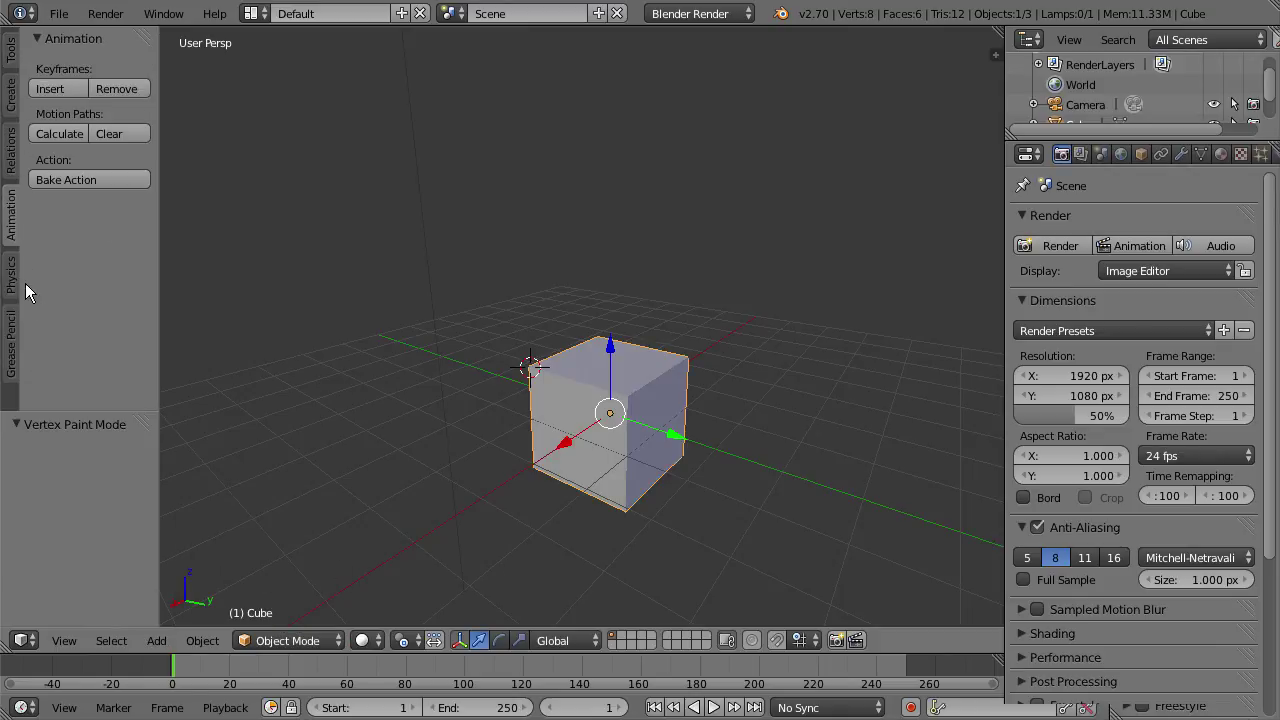